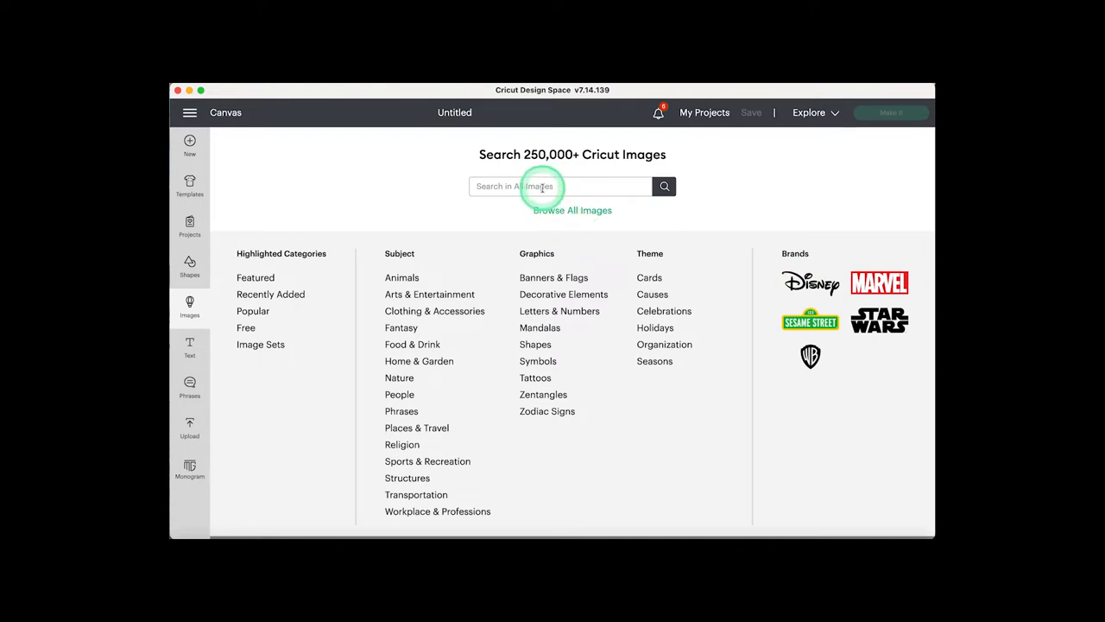
- Search the image library for "halloween mickey" and add the orange pumpkin Mickey with the folding base to the canvas
click(530, 184)
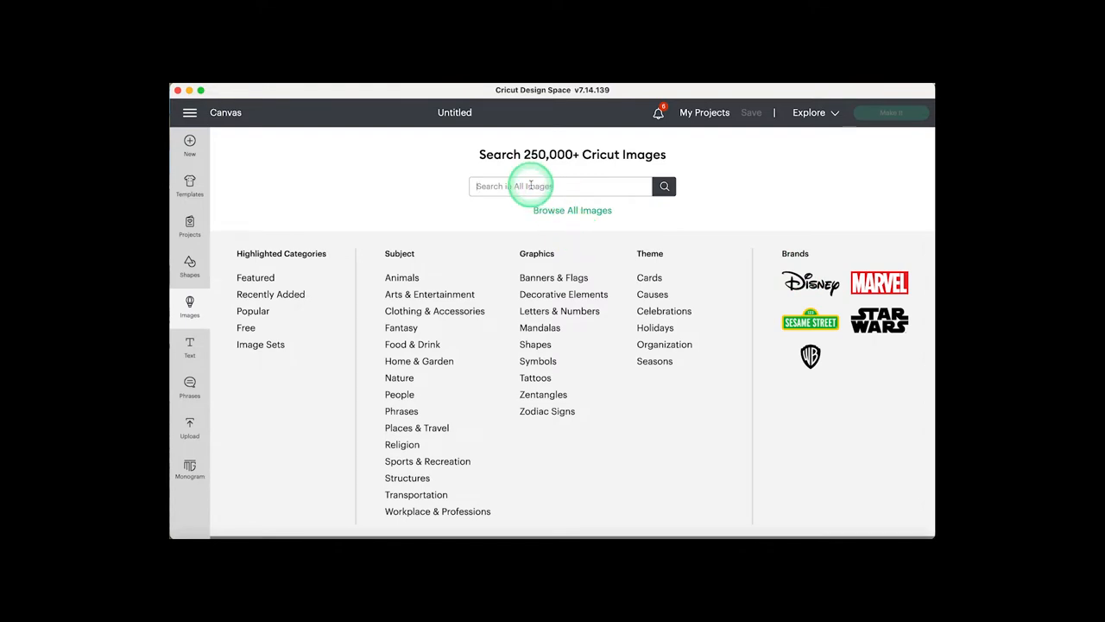
text(halloween mickey)
key(Return)
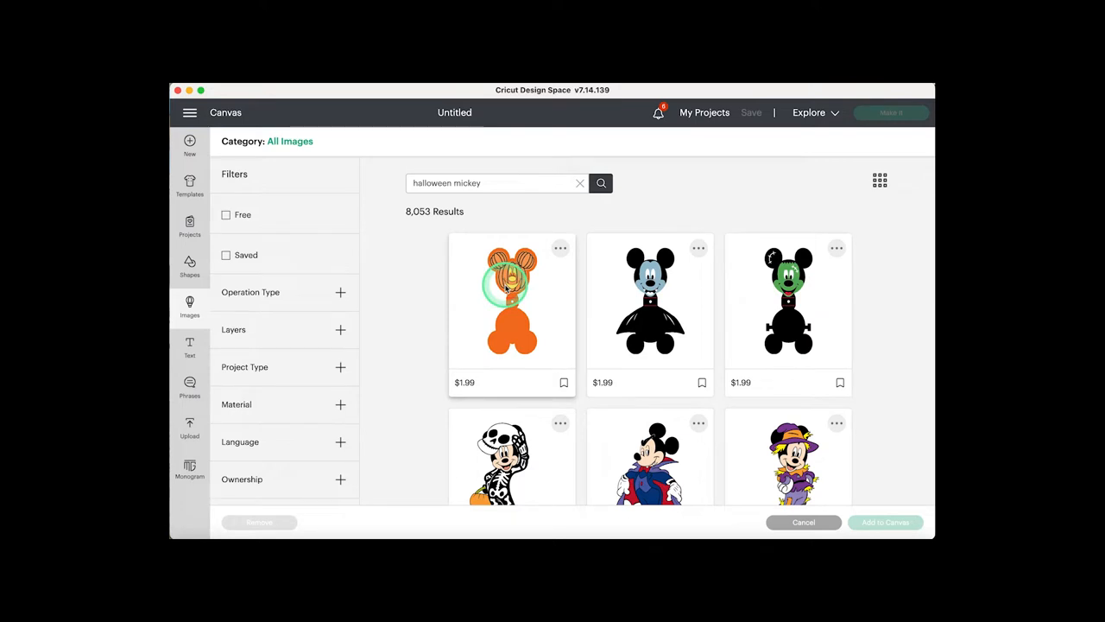
click(503, 281)
click(894, 522)
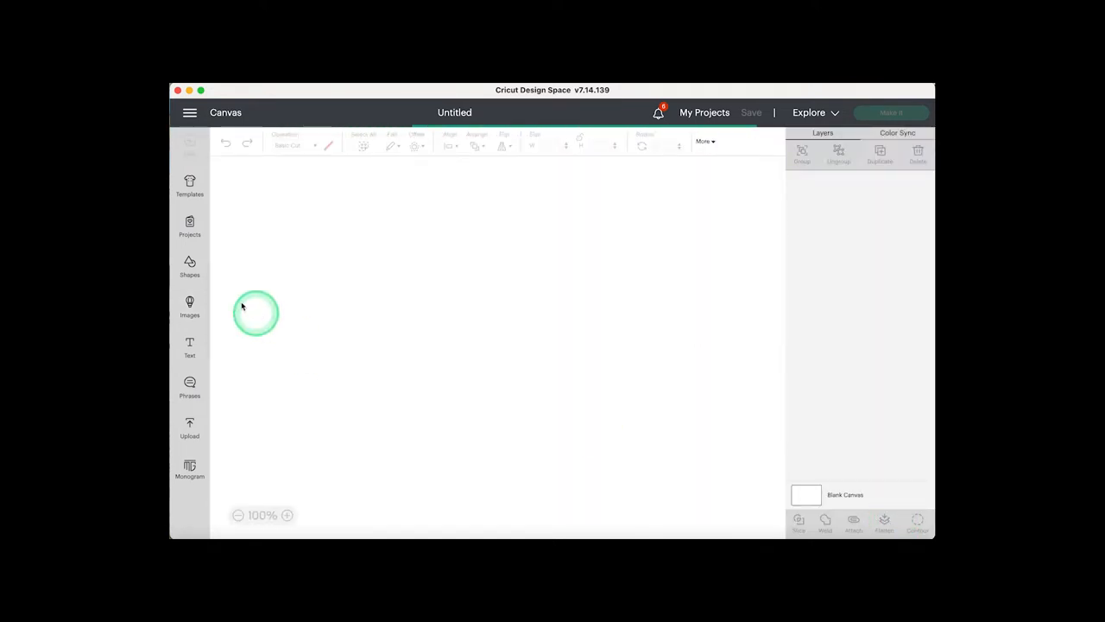
- Search the image library for "halloween minnie"
click(190, 304)
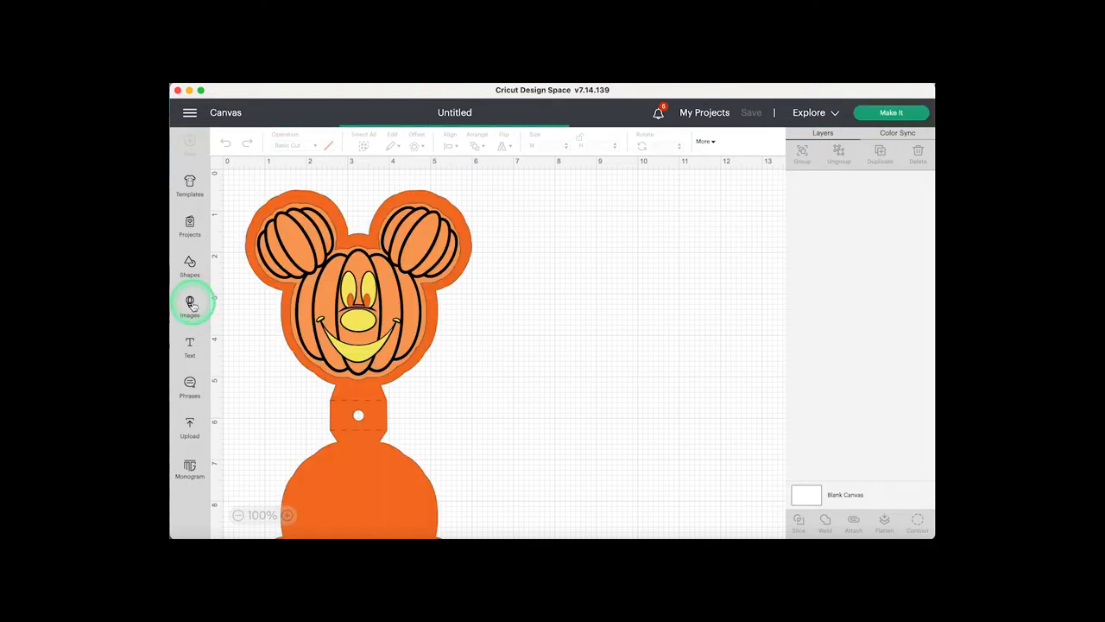
click(486, 163)
click(501, 183)
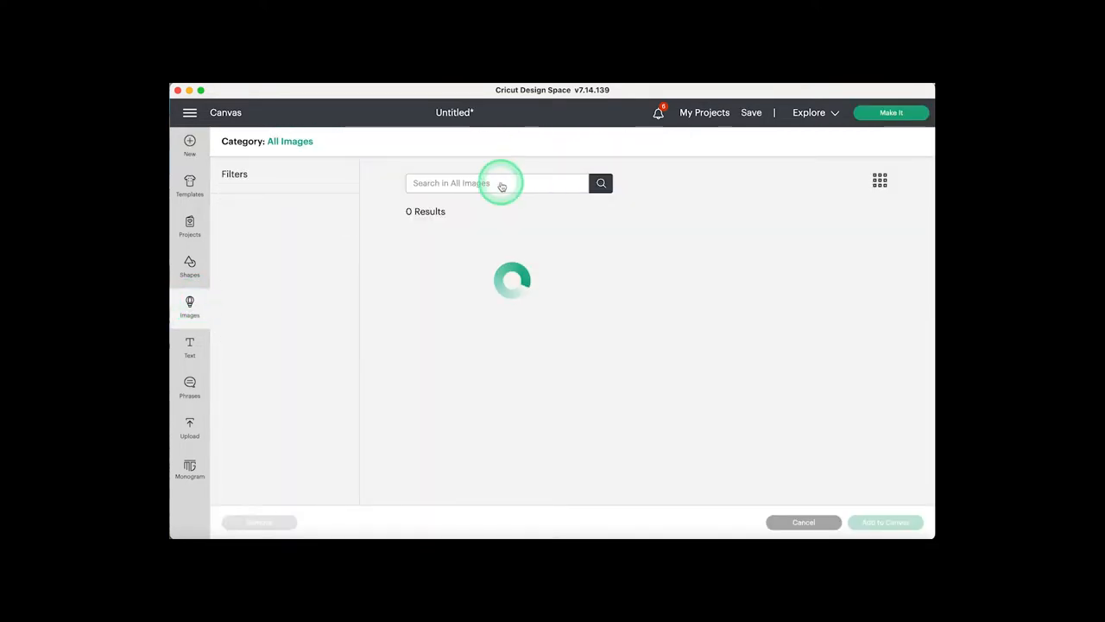
text(halloween mickey)
key(Return)
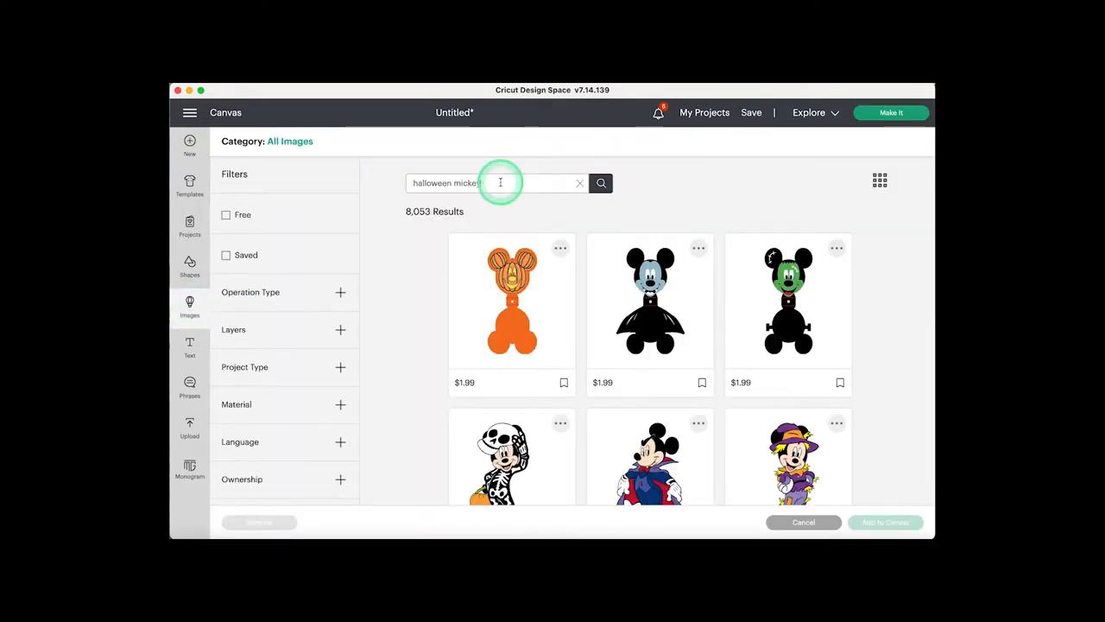
key(BackSpace)
key(BackSpace)
key(BackSpace)
key(BackSpace)
text(nnie)
key(Return)
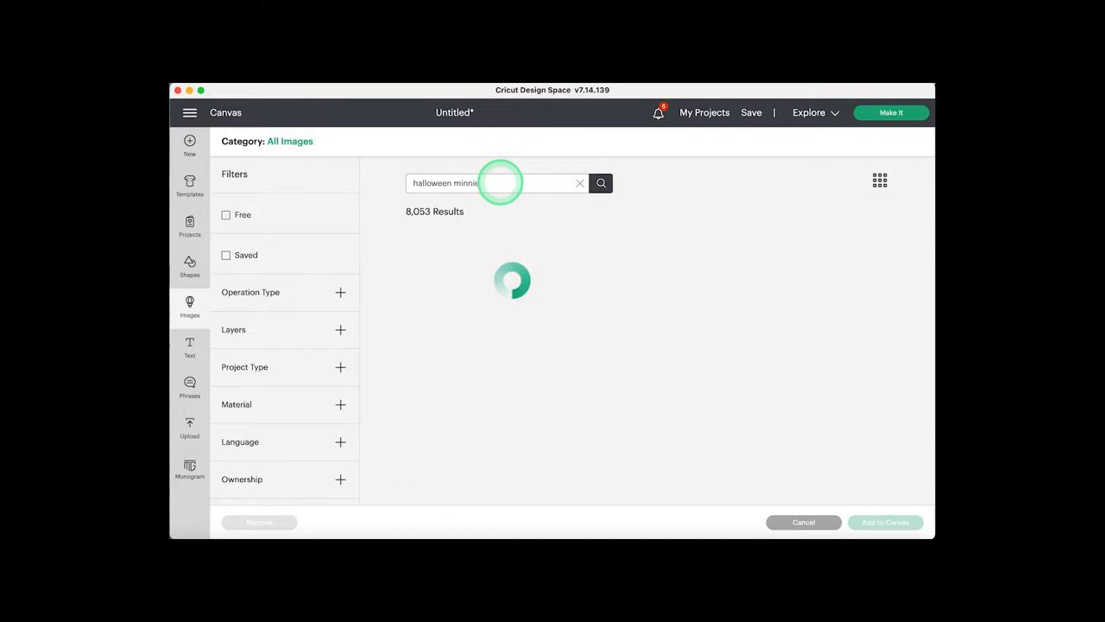
- Add the Halloween Minnie Mouse Pumpkin image to the canvas and place it just right of the Mickey pumpkin
click(517, 291)
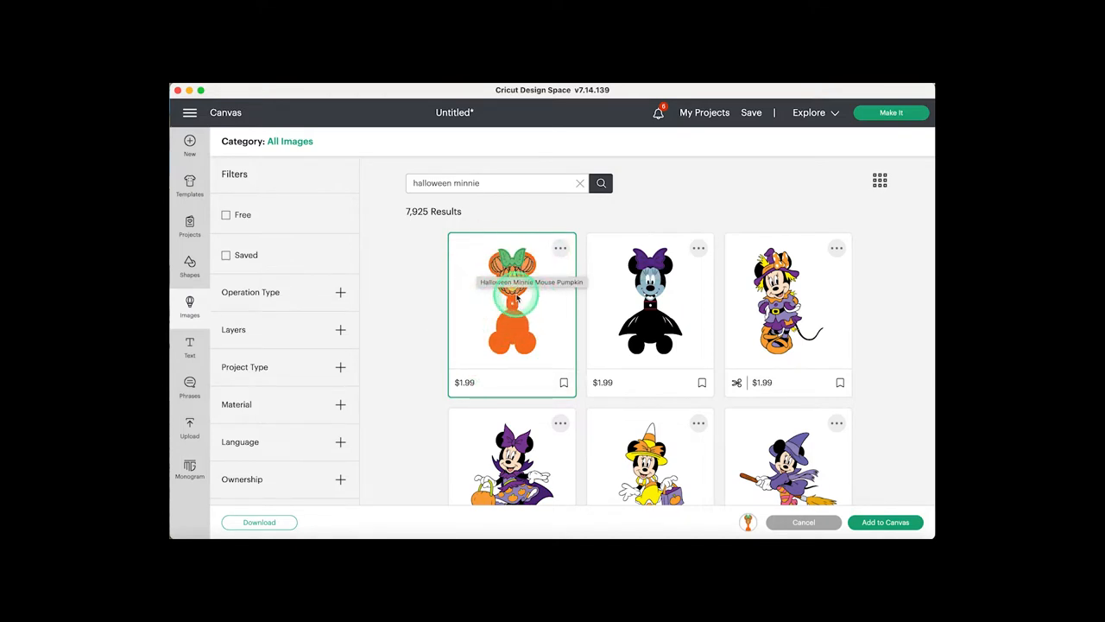
click(886, 523)
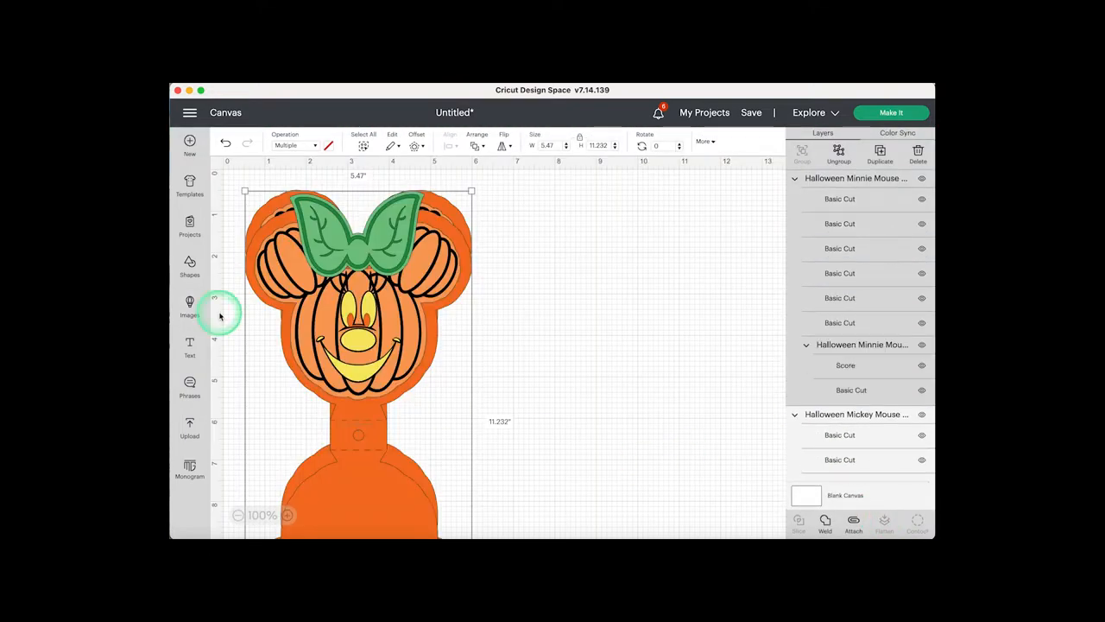
drag(358, 321, 606, 287)
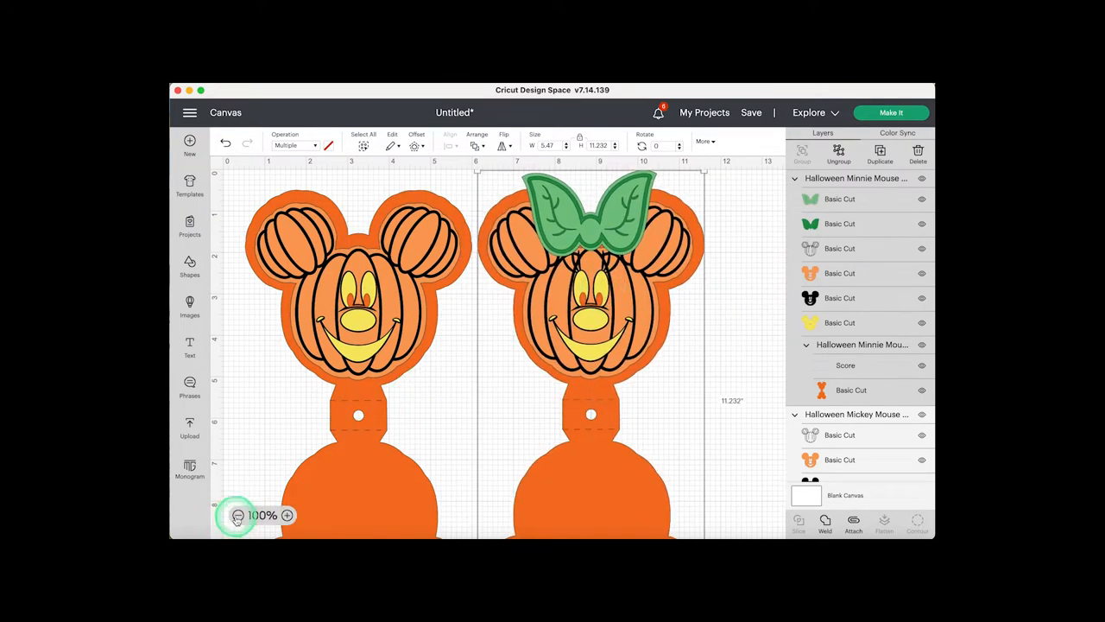
click(238, 515)
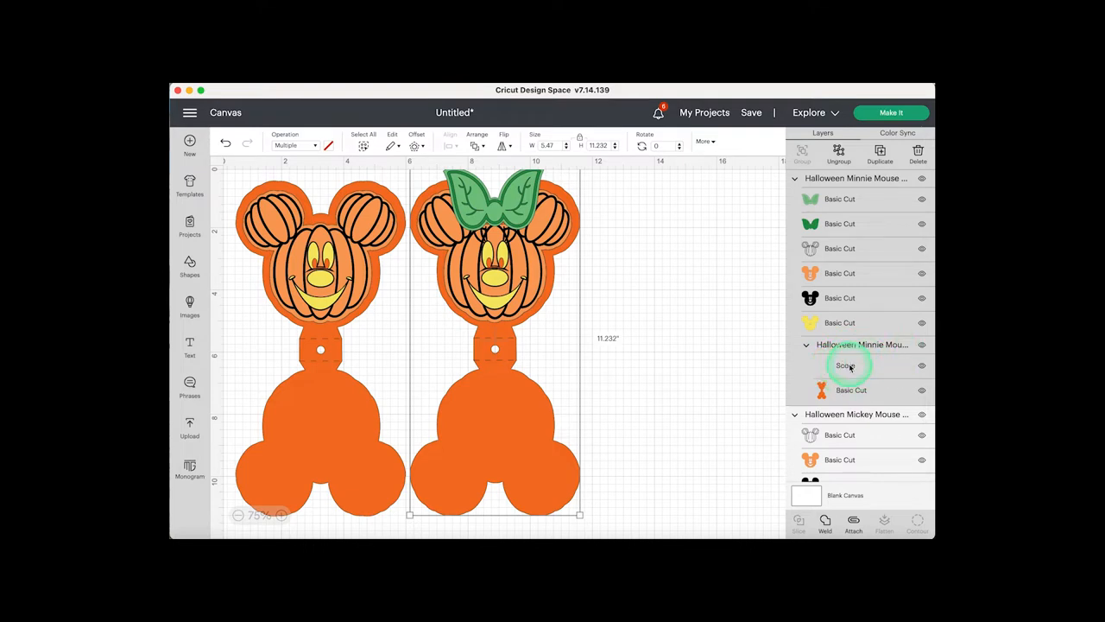
- Hide the nested group holding the score line and orange base in both the Minnie and Mickey images
click(922, 346)
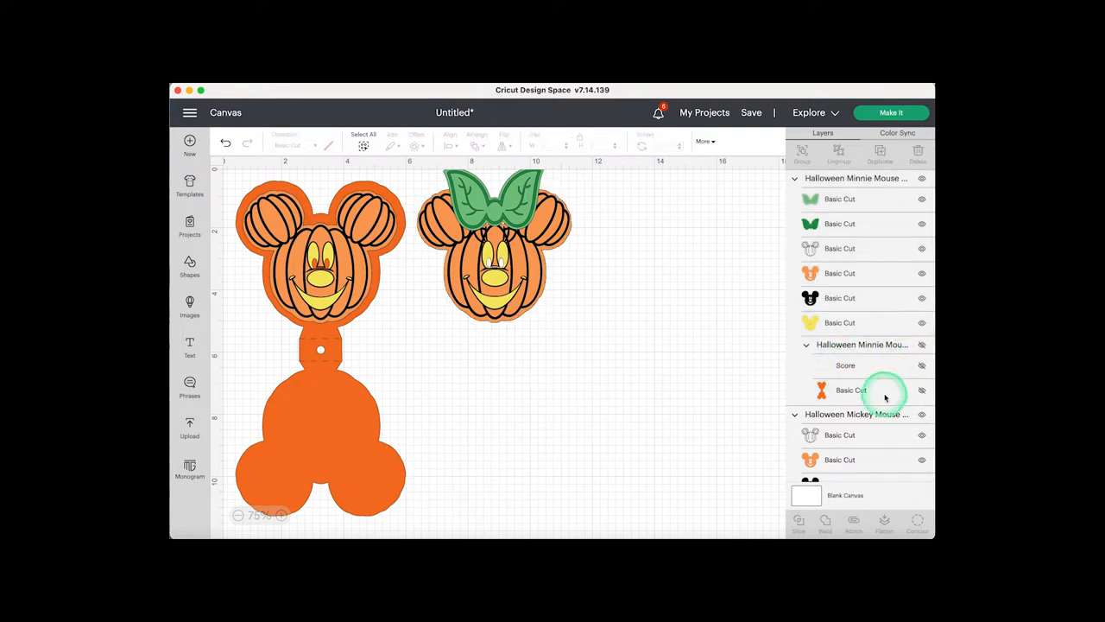
scroll(884, 395, down, 3)
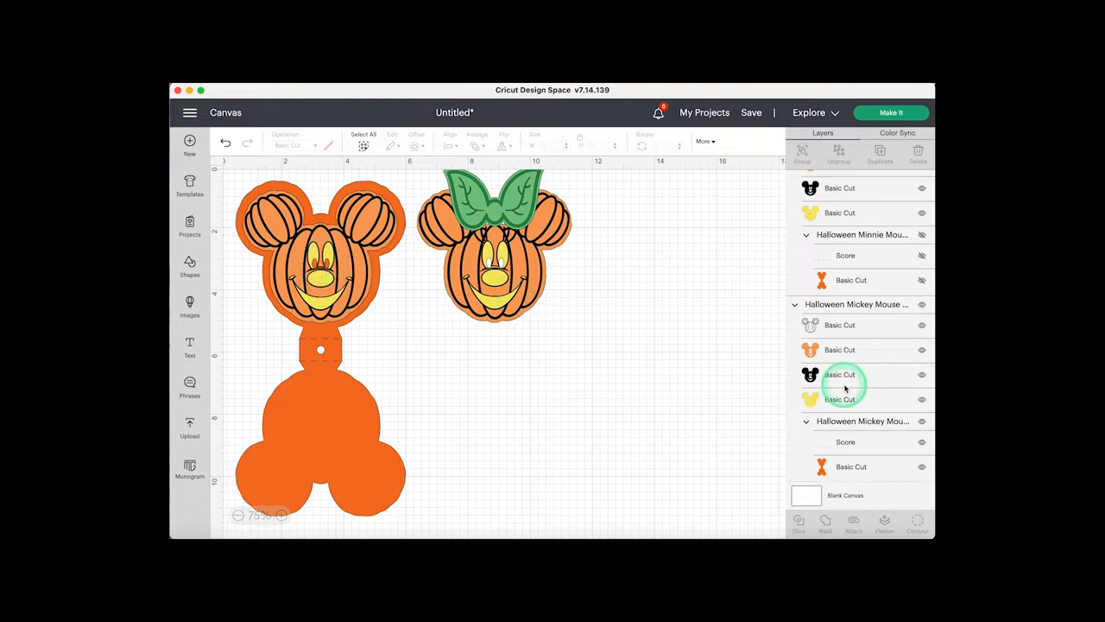
click(923, 422)
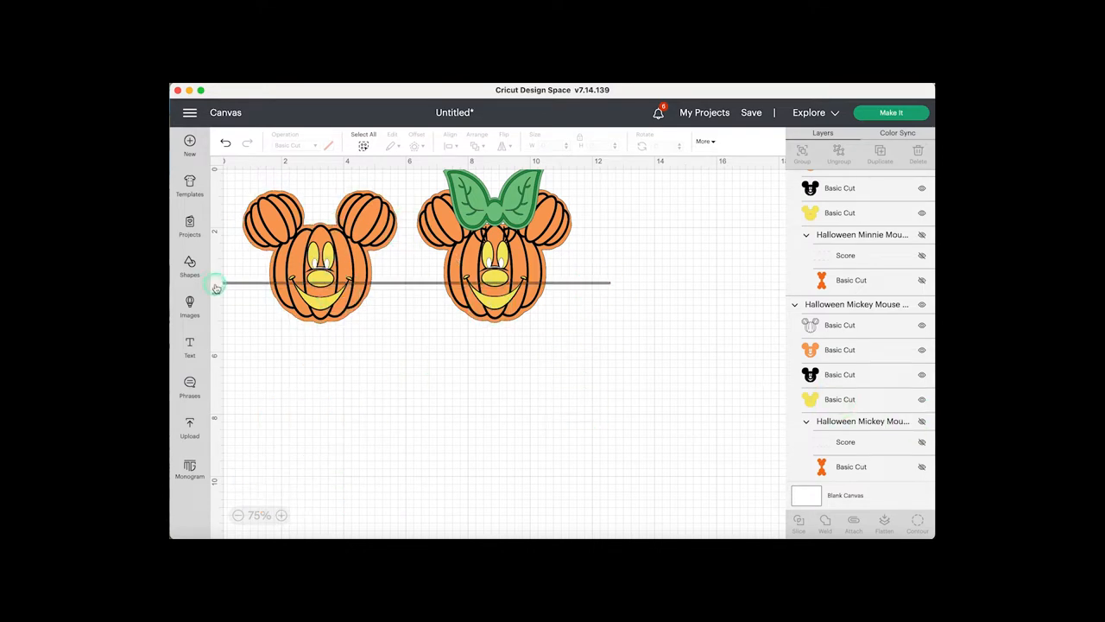
- Move both pumpkin heads down together to about X 0.76 in, Y 0.96 in, and leave them deselected
drag(241, 285, 299, 304)
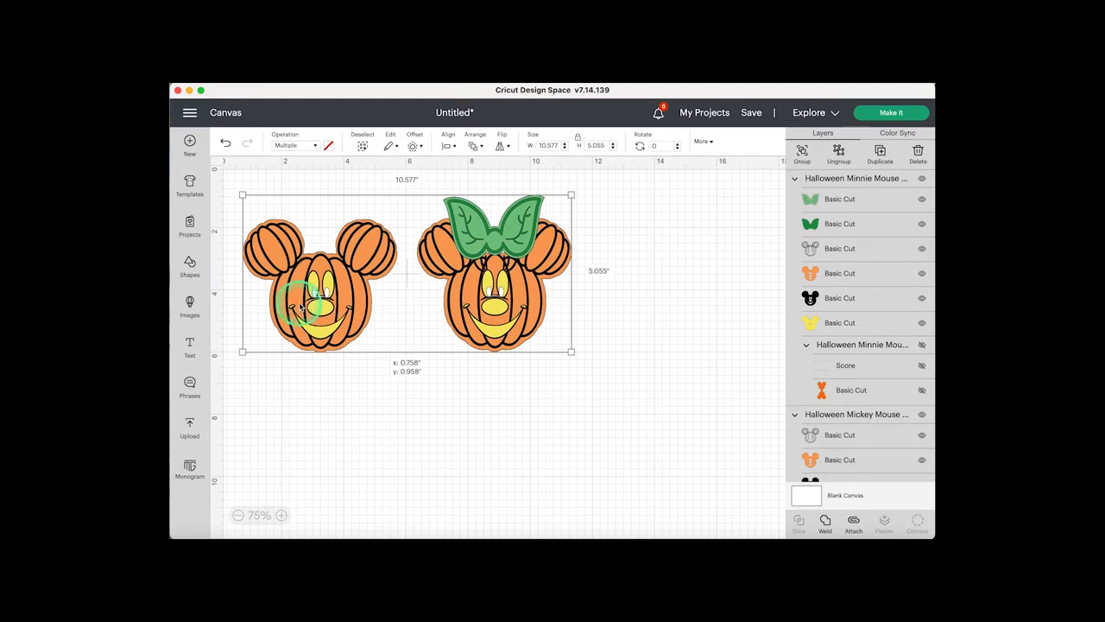
click(366, 318)
click(626, 325)
click(508, 307)
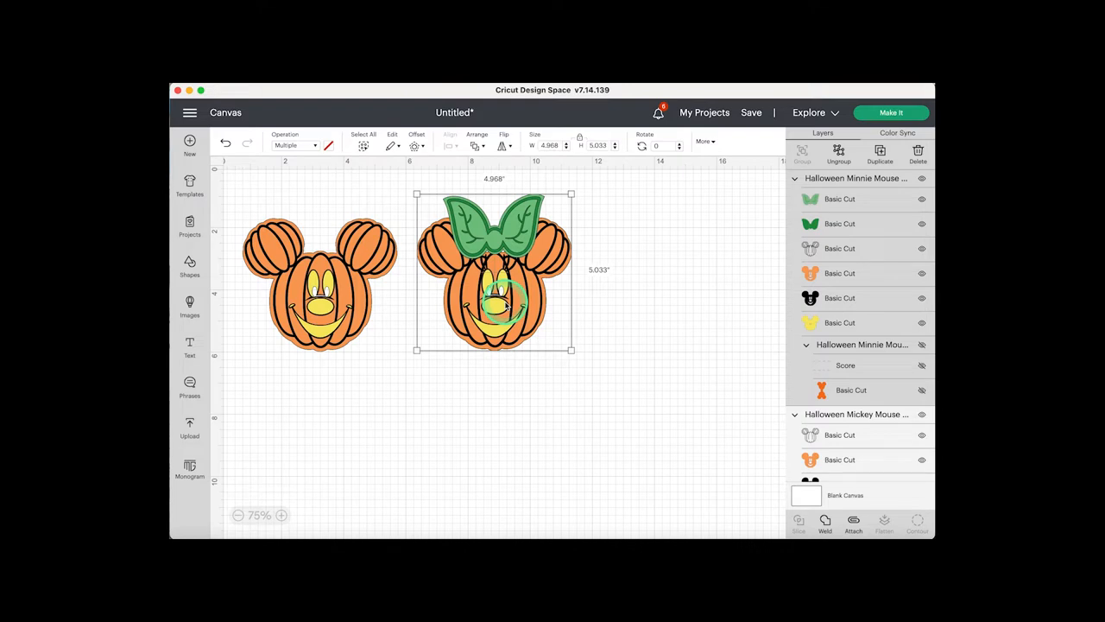
click(351, 311)
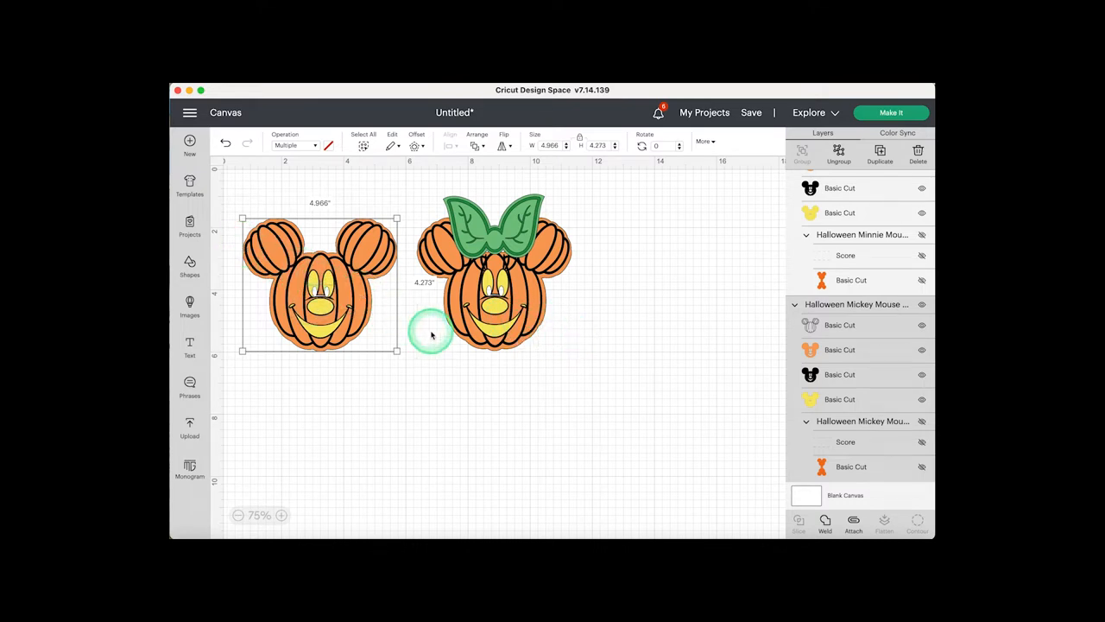
click(672, 341)
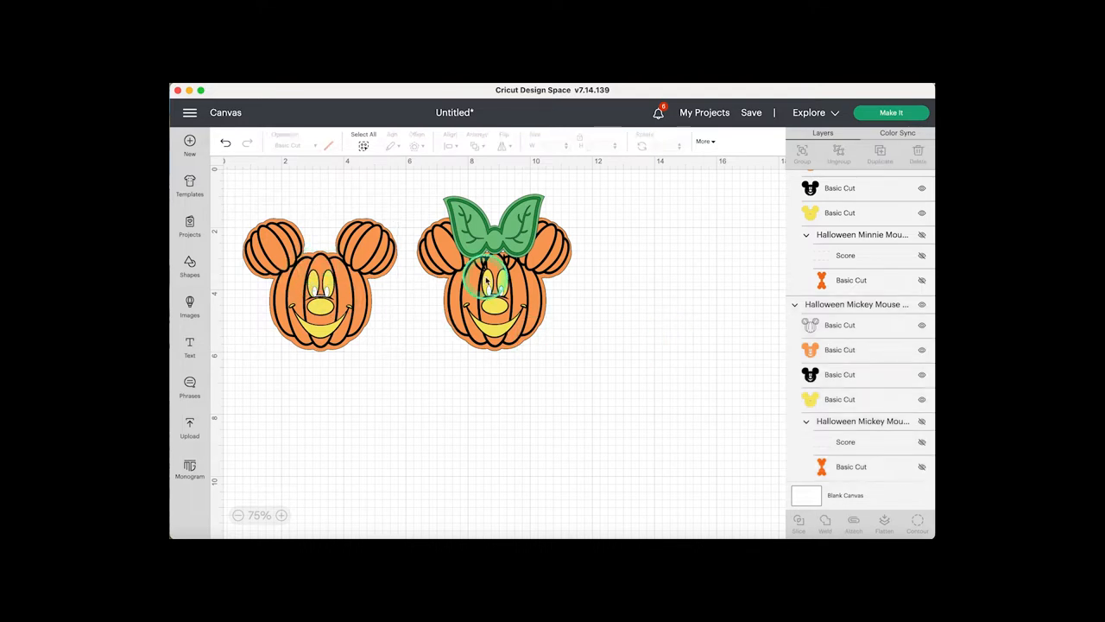
- Recolor Minnie's light orange face layer with the darker orange already used in the project
scroll(883, 262, up, 3)
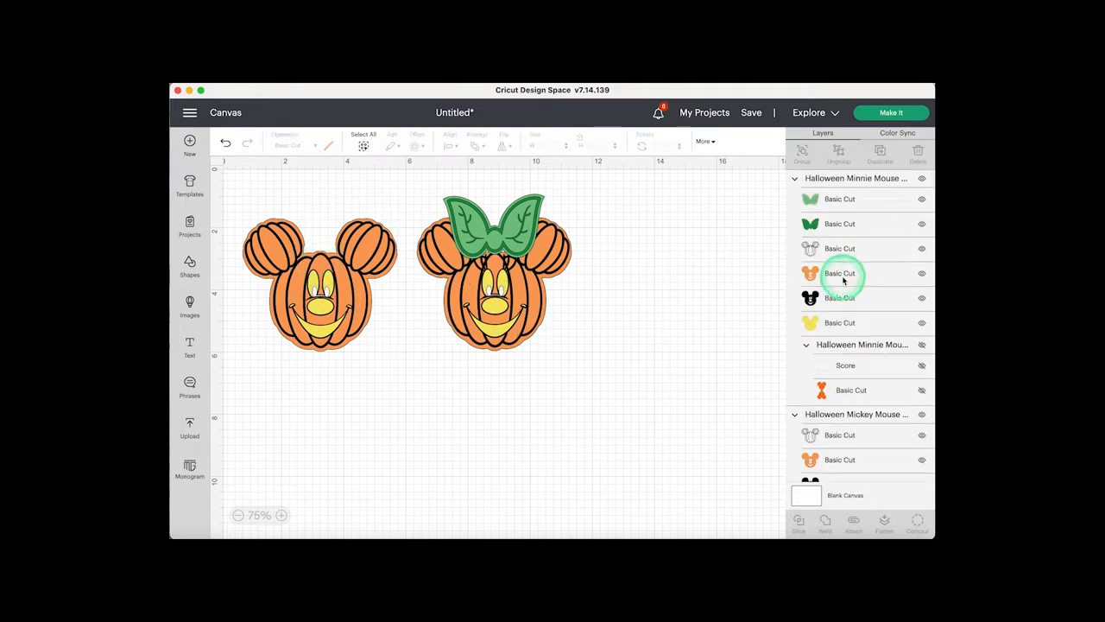
click(846, 273)
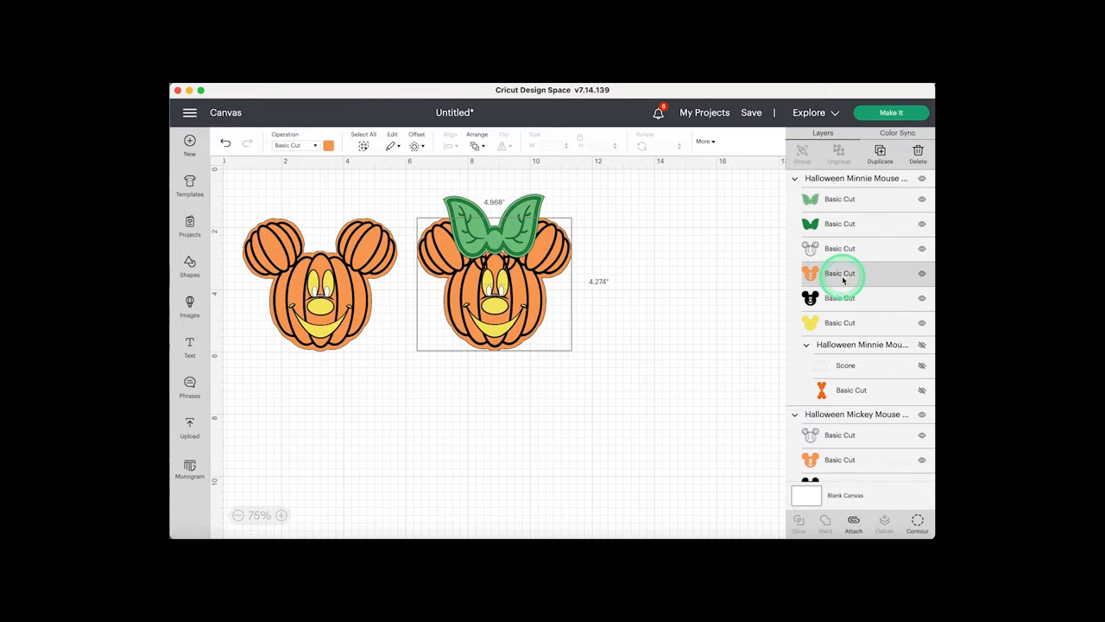
click(329, 145)
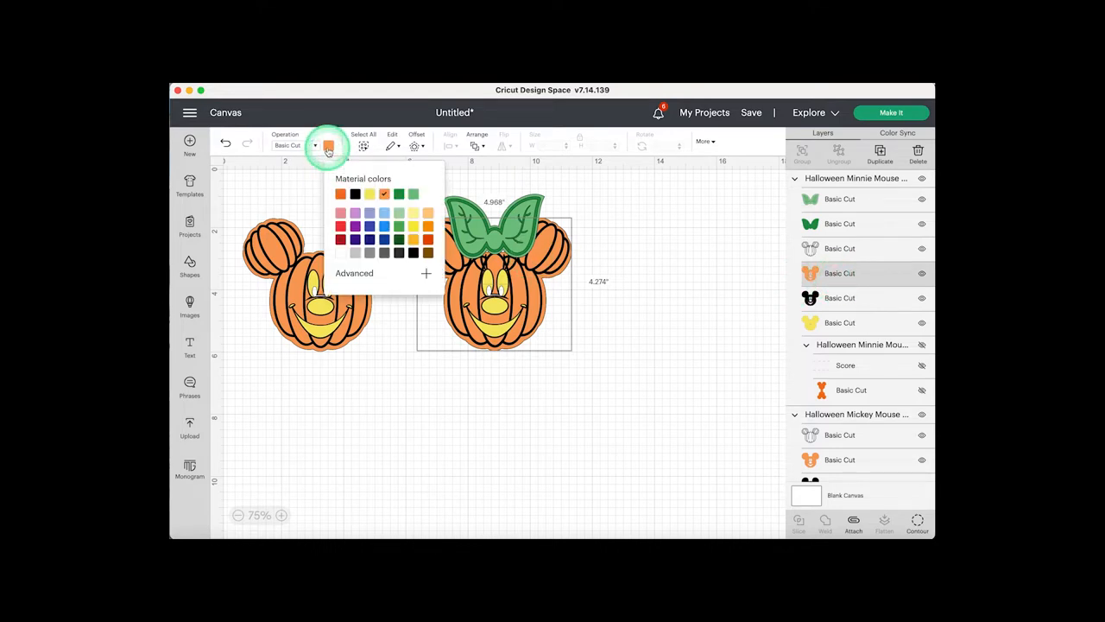
click(340, 193)
- Identify Mickey's light orange face layer by toggling its visibility, and recolor it with the same darker orange as Minnie's
scroll(897, 334, down, 1)
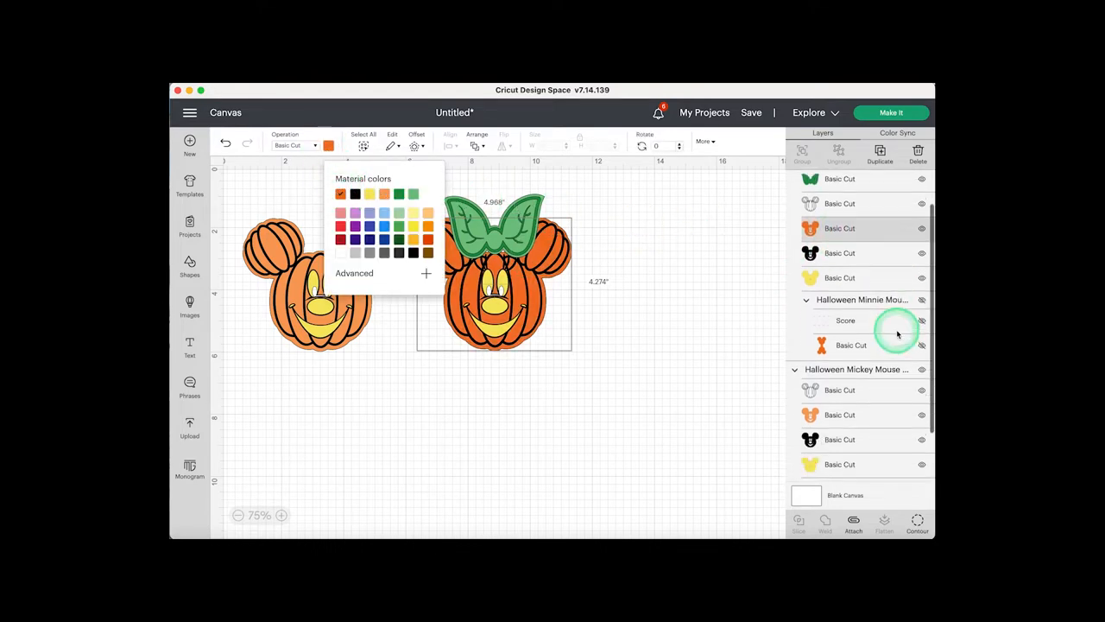
scroll(897, 333, down, 1)
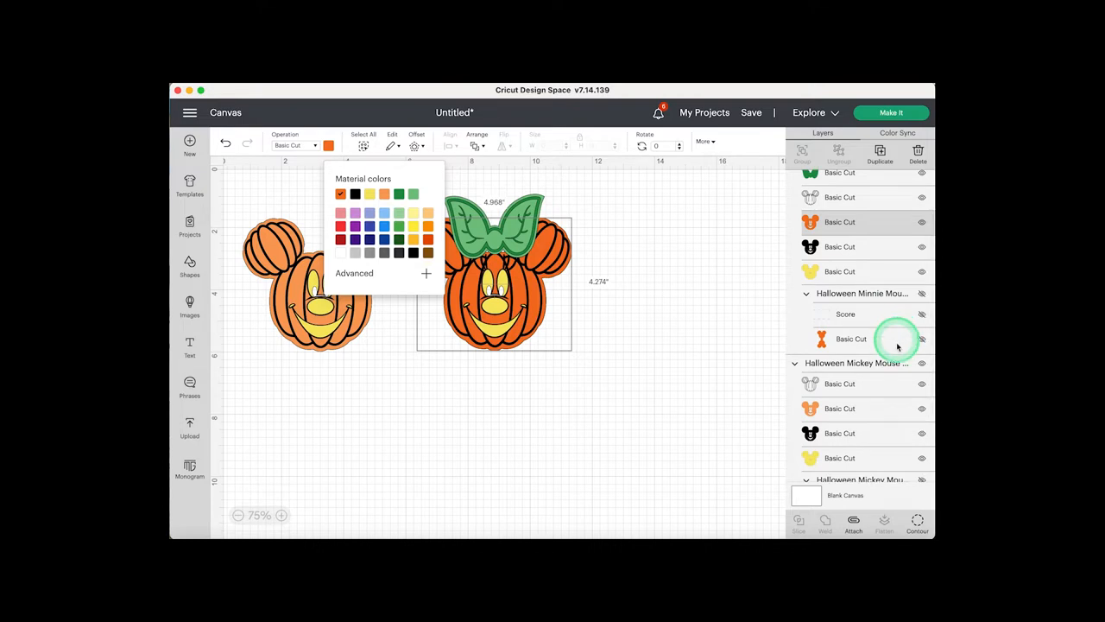
click(921, 411)
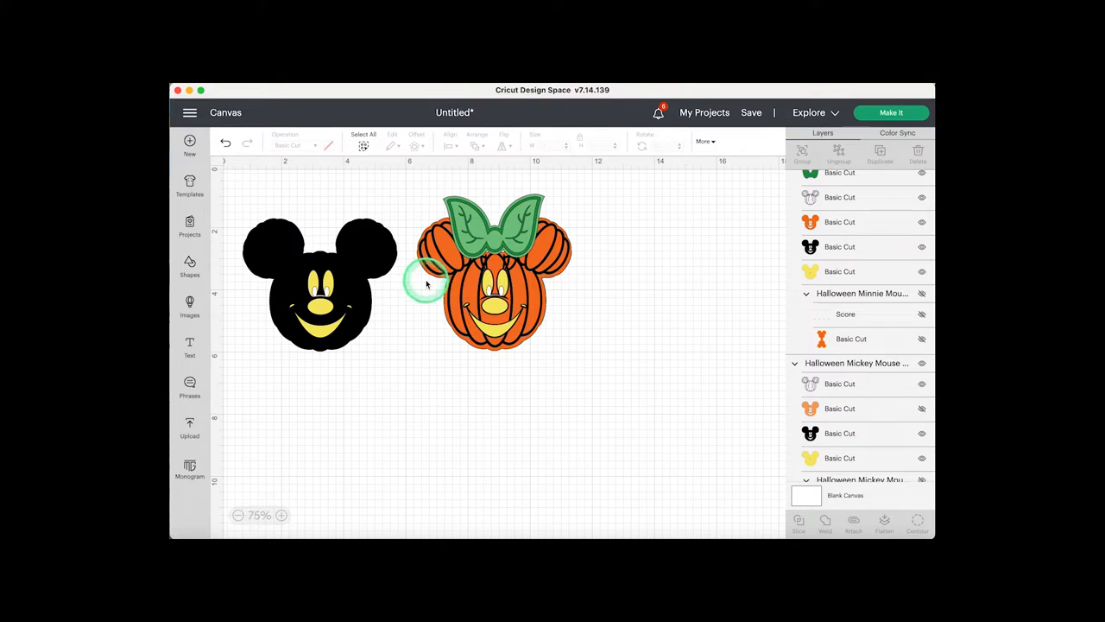
click(922, 409)
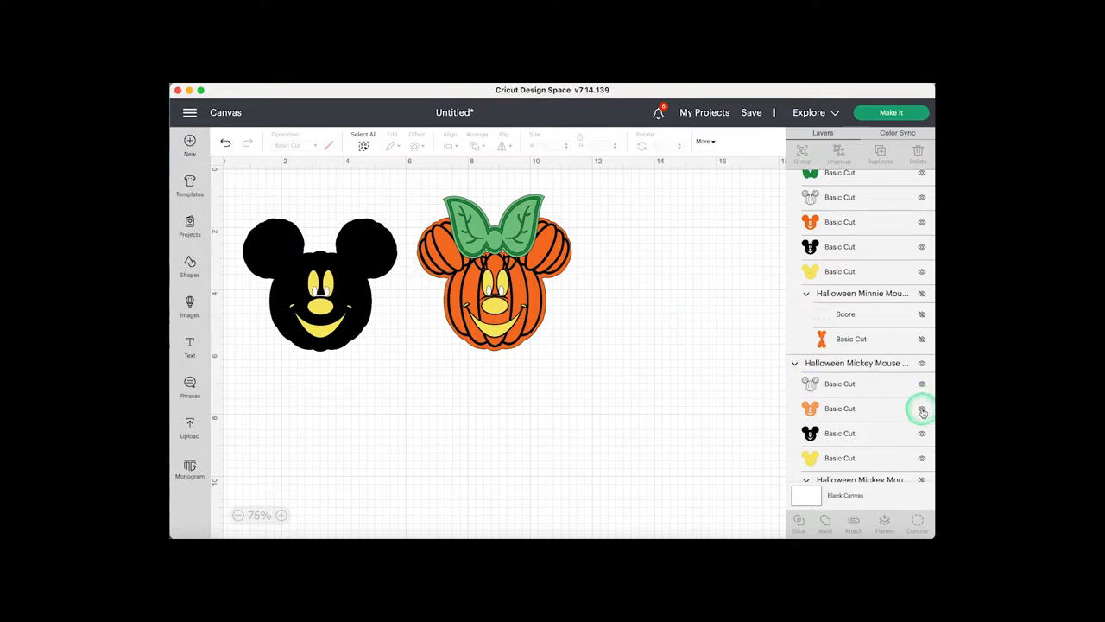
click(830, 412)
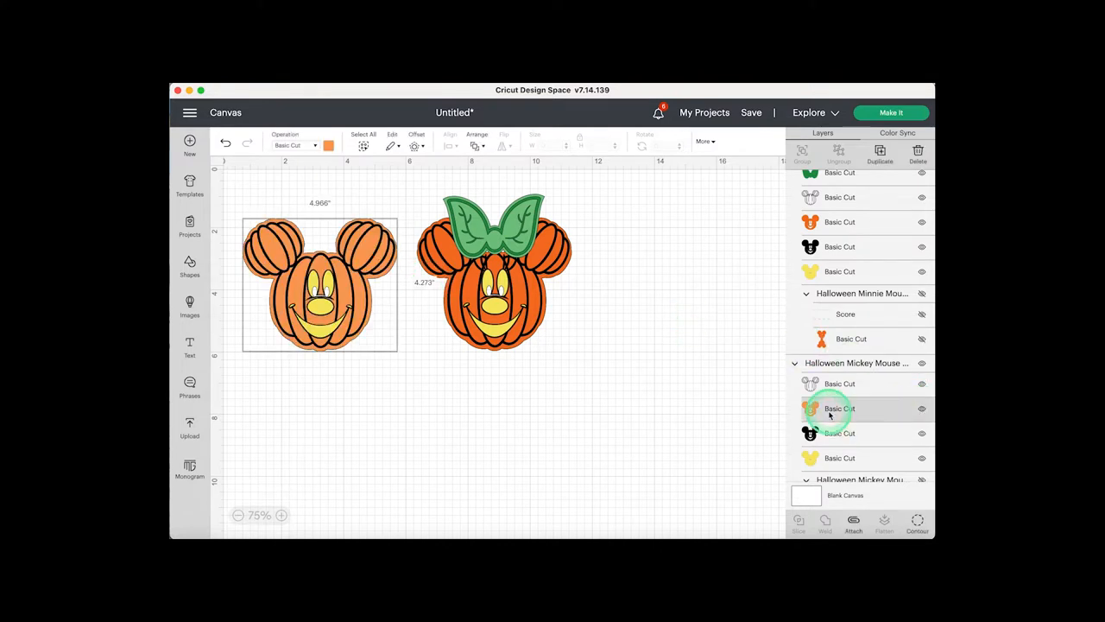
click(326, 147)
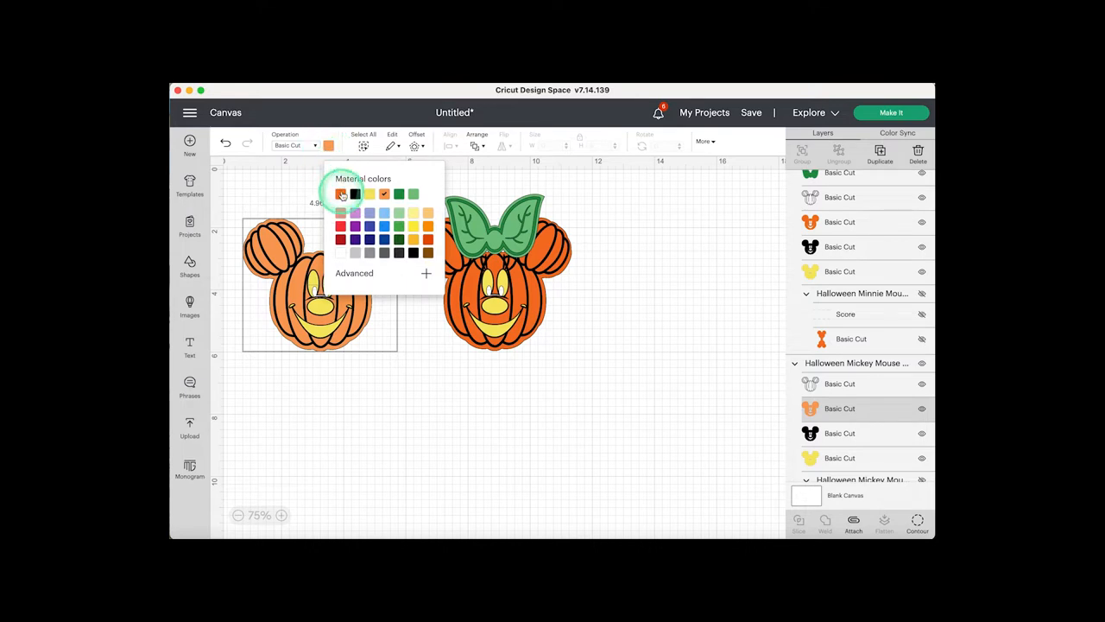
click(341, 194)
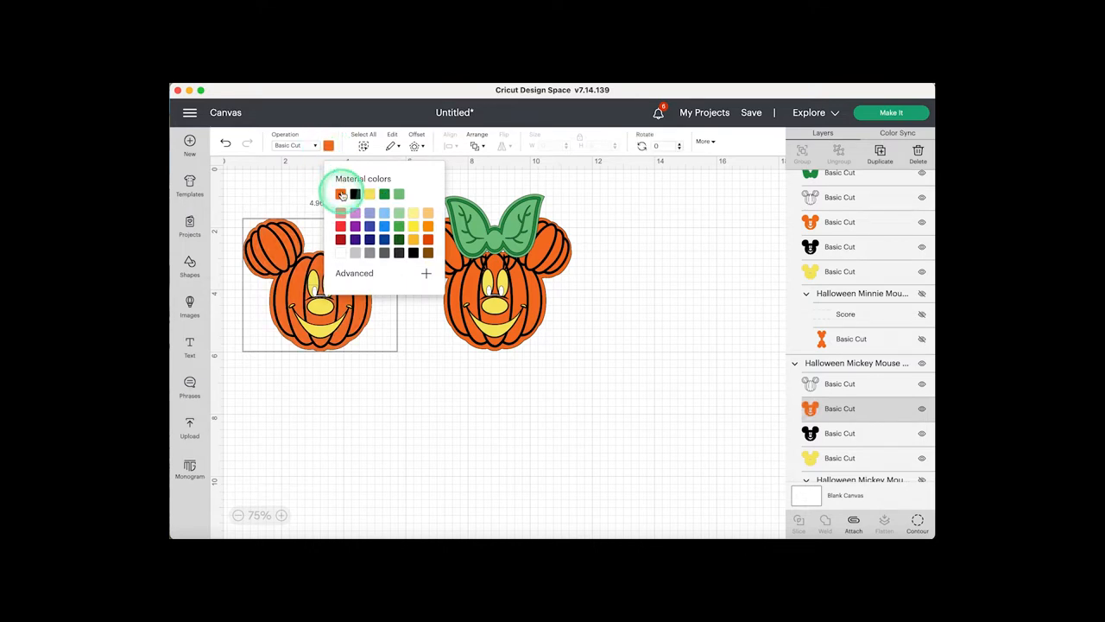
- Duplicate Mickey's orange face layer and place the copy in the empty area below and right of the Minnie head
right_click(833, 414)
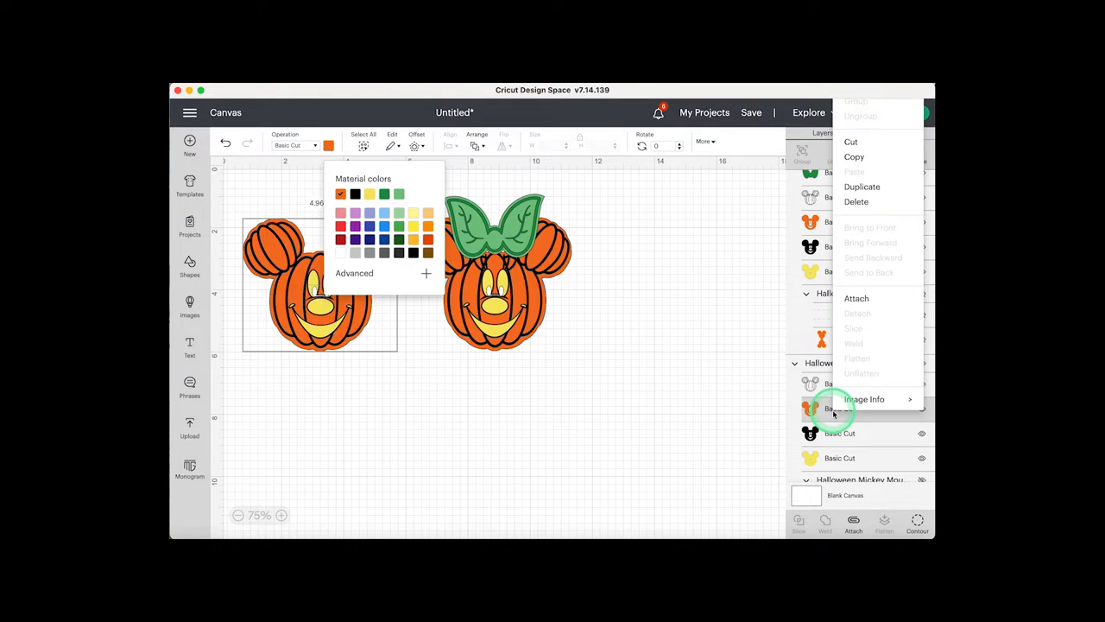
click(867, 186)
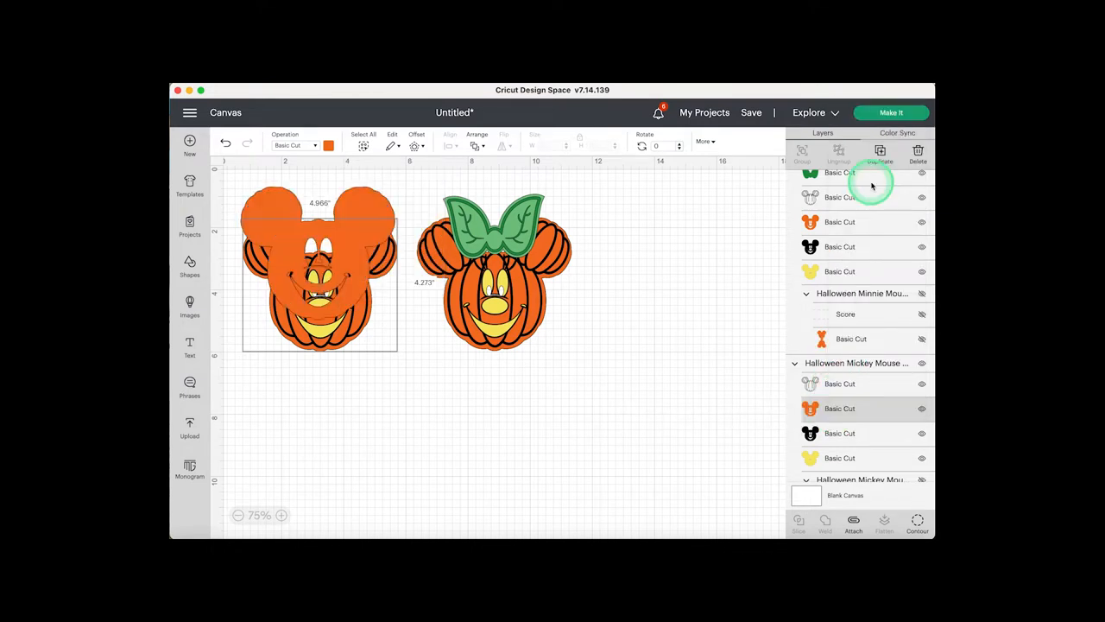
drag(380, 279, 661, 400)
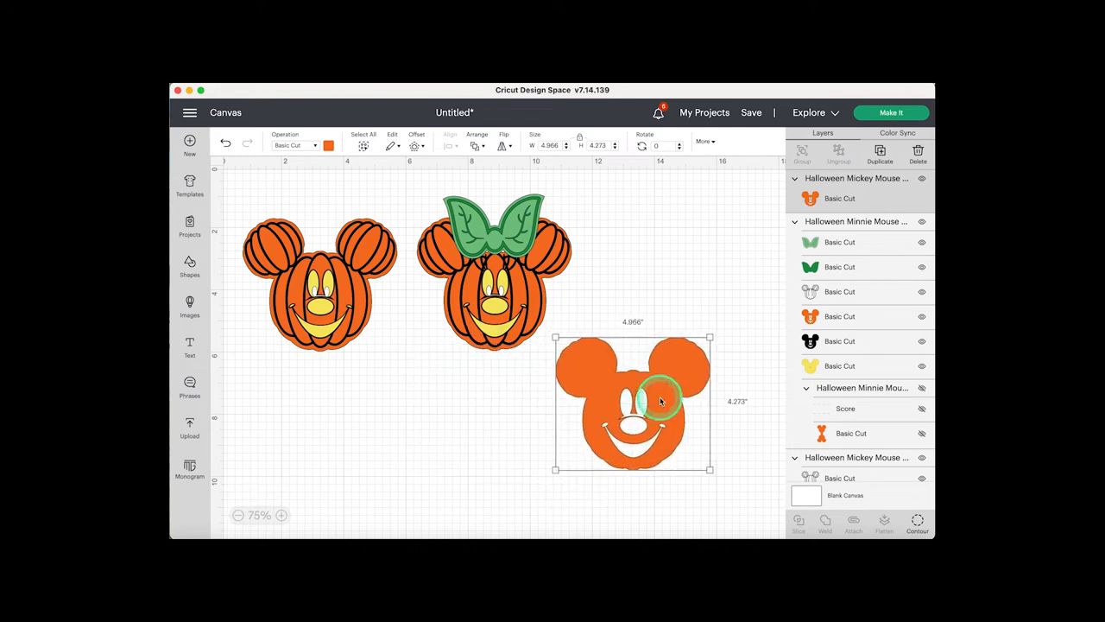
- Hide all contours of the duplicated Mickey face for a solid silhouette, and move it below the two heads to about X 3.59 in, Y 5.47 in
click(917, 522)
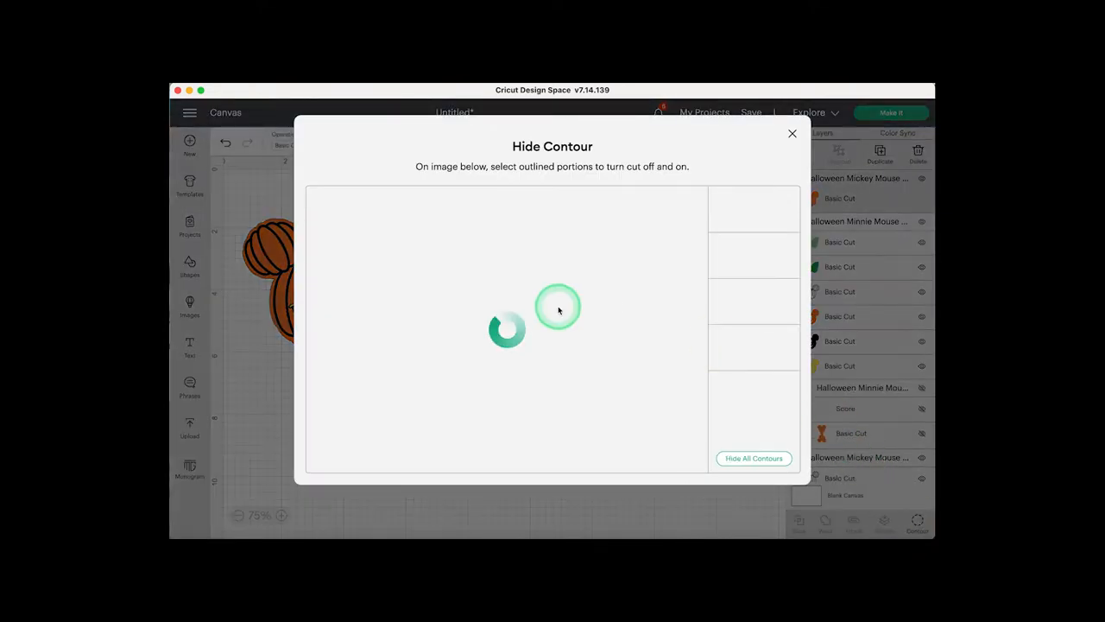
click(754, 458)
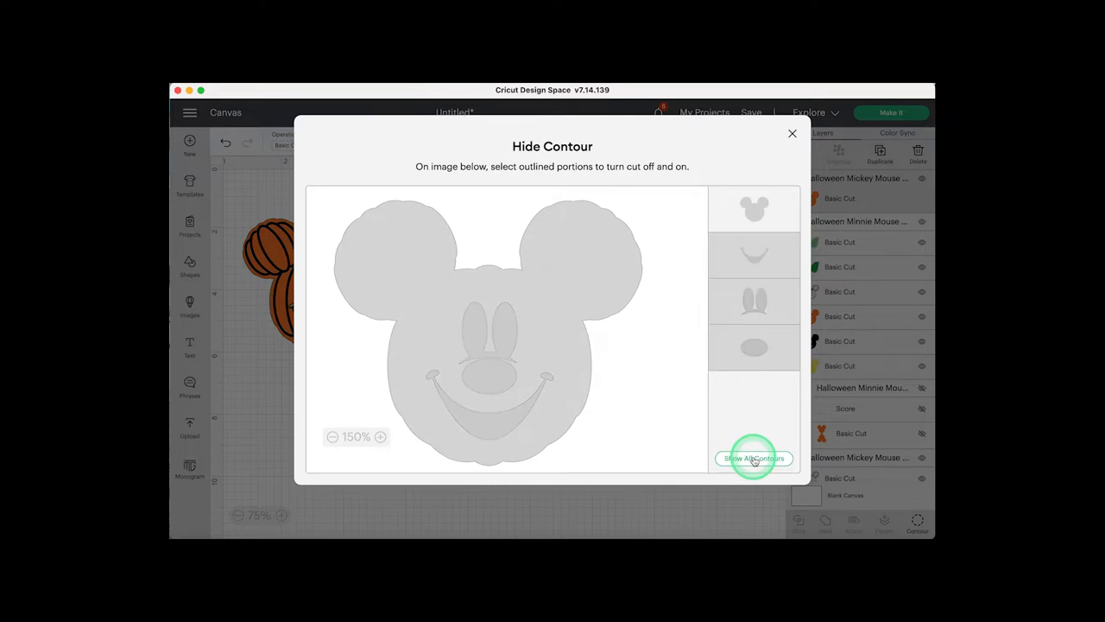
click(791, 136)
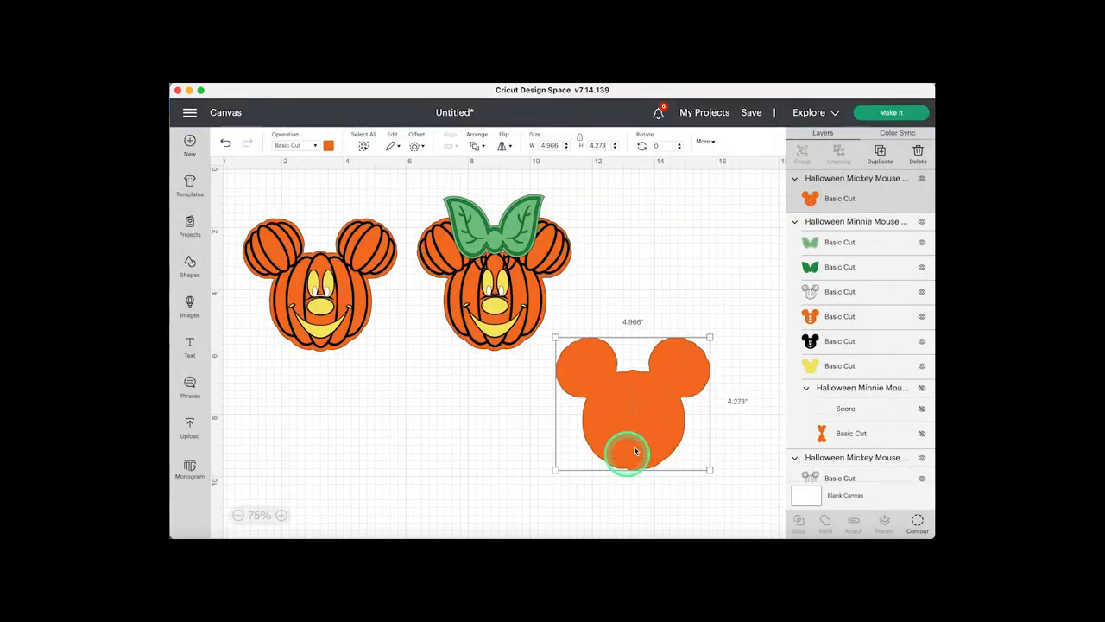
drag(646, 437, 423, 437)
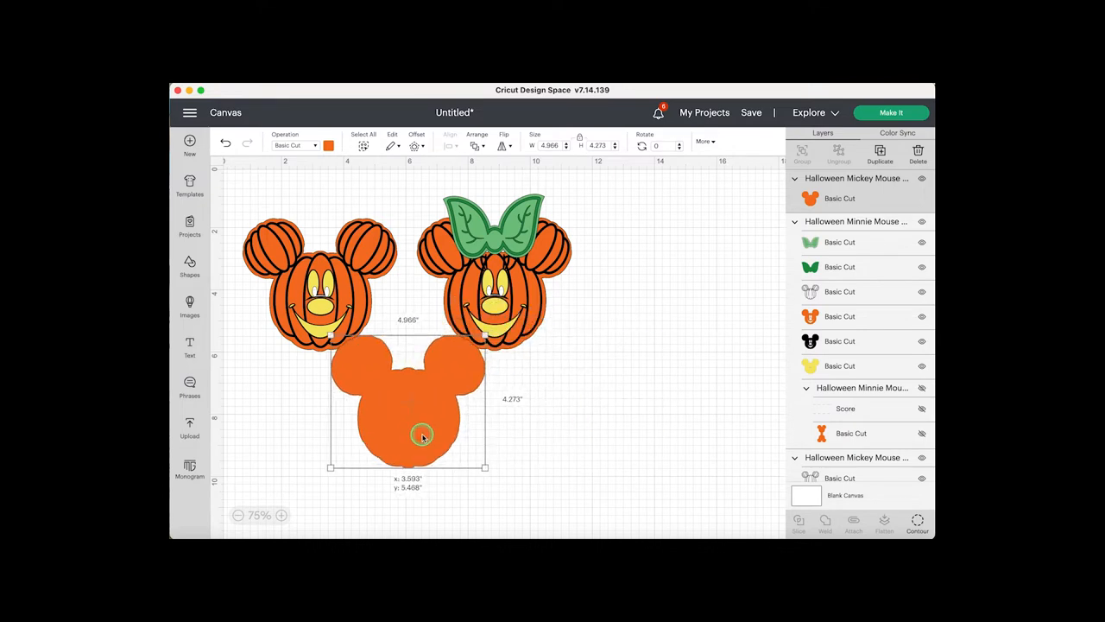
- Send the solid Mickey silhouette to the back and position it directly behind the Mickey pumpkin head as a backing
right_click(423, 439)
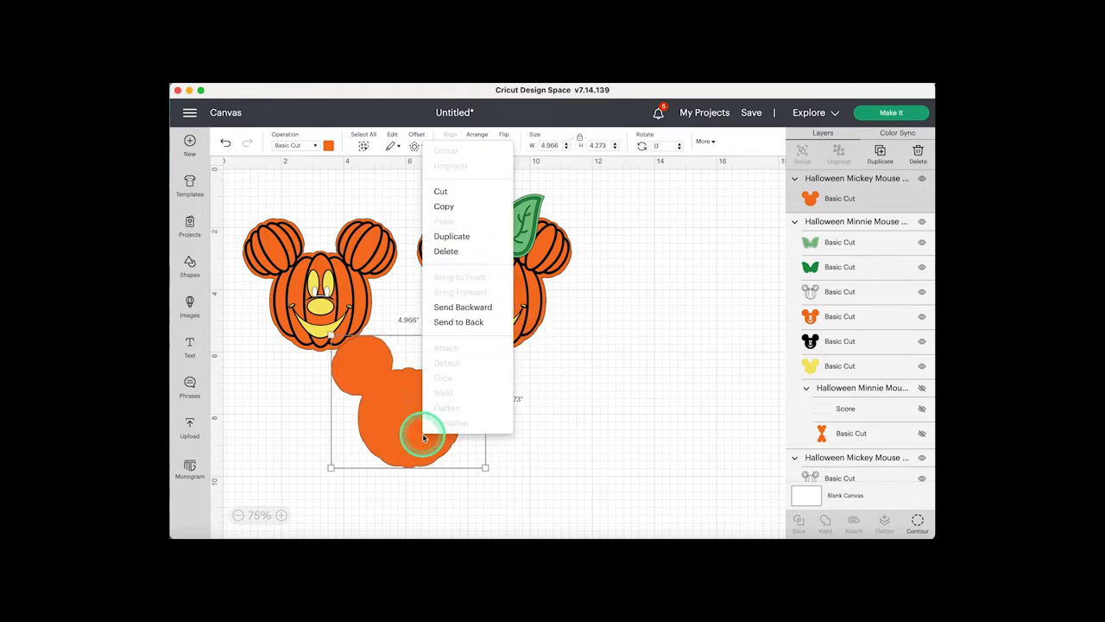
click(460, 321)
drag(407, 424, 342, 422)
right_click(344, 420)
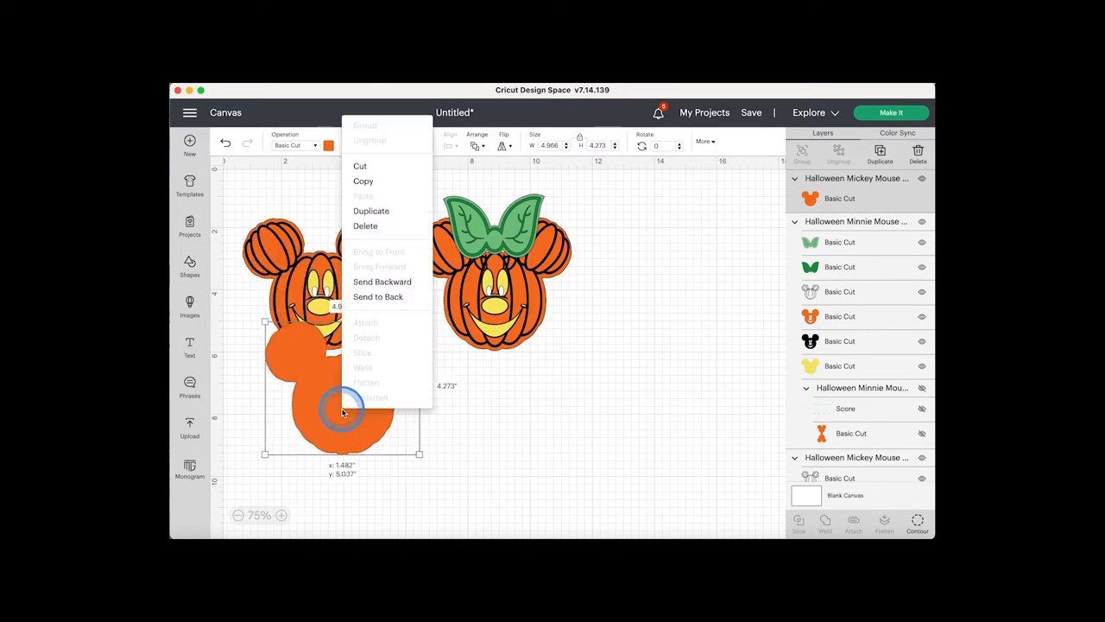
click(374, 299)
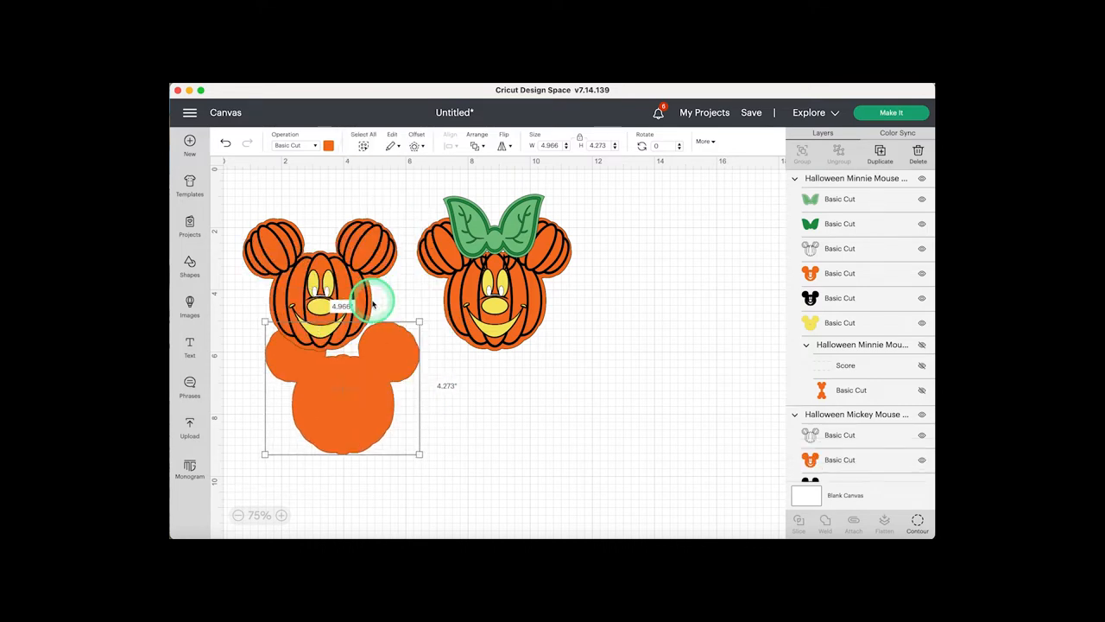
click(360, 436)
drag(360, 437, 339, 332)
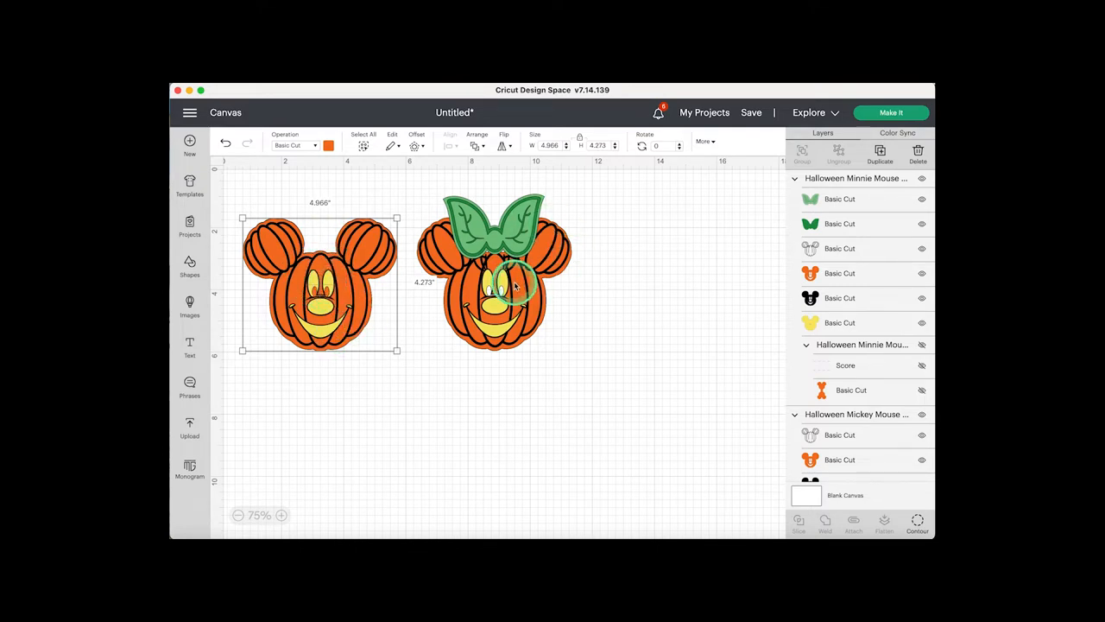
- Duplicate Minnie's orange face layer and place the copy in the empty area below and right of the Minnie head
click(851, 276)
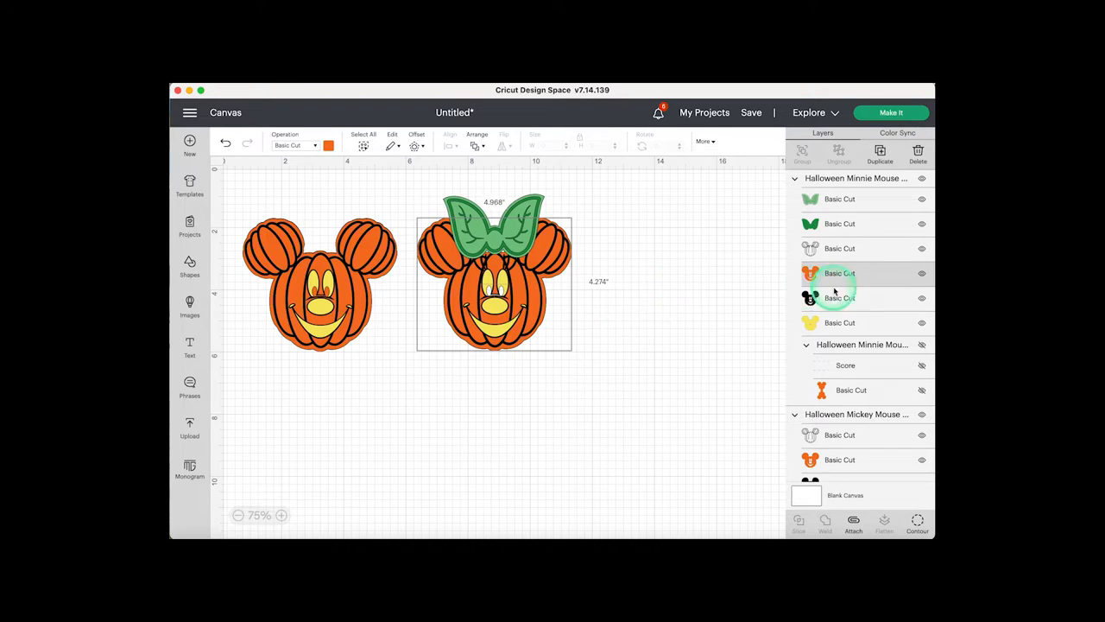
right_click(842, 276)
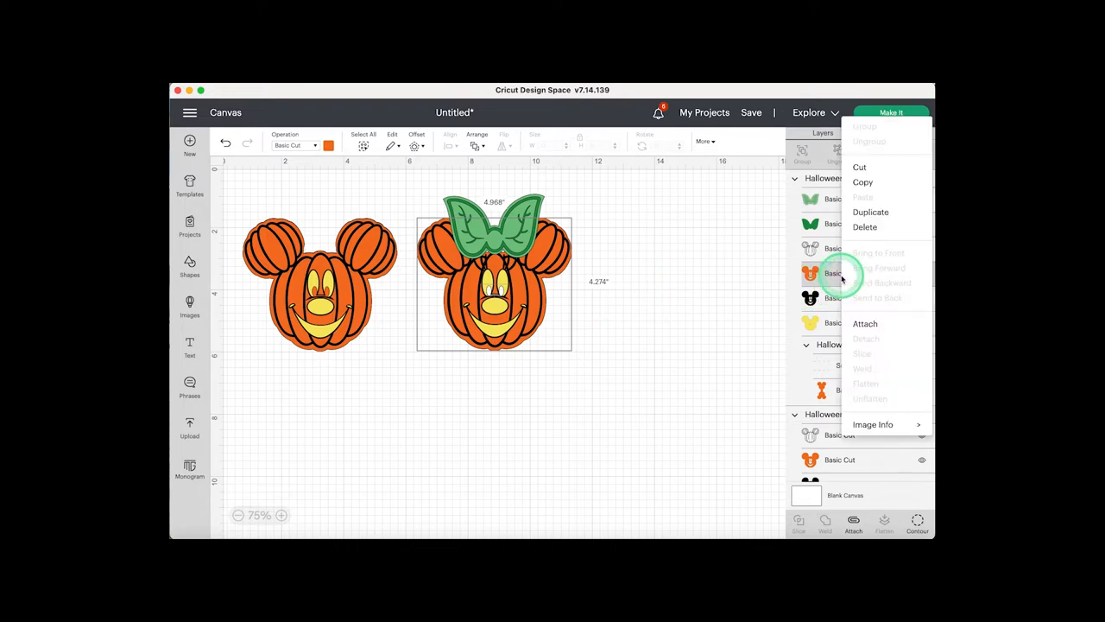
click(871, 213)
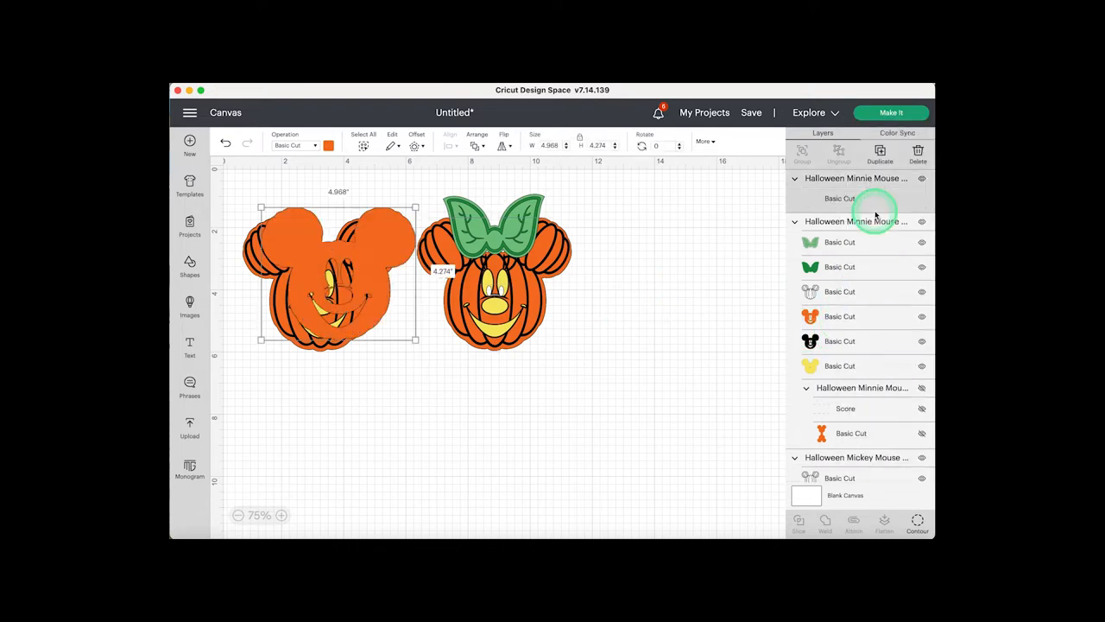
drag(347, 273, 679, 368)
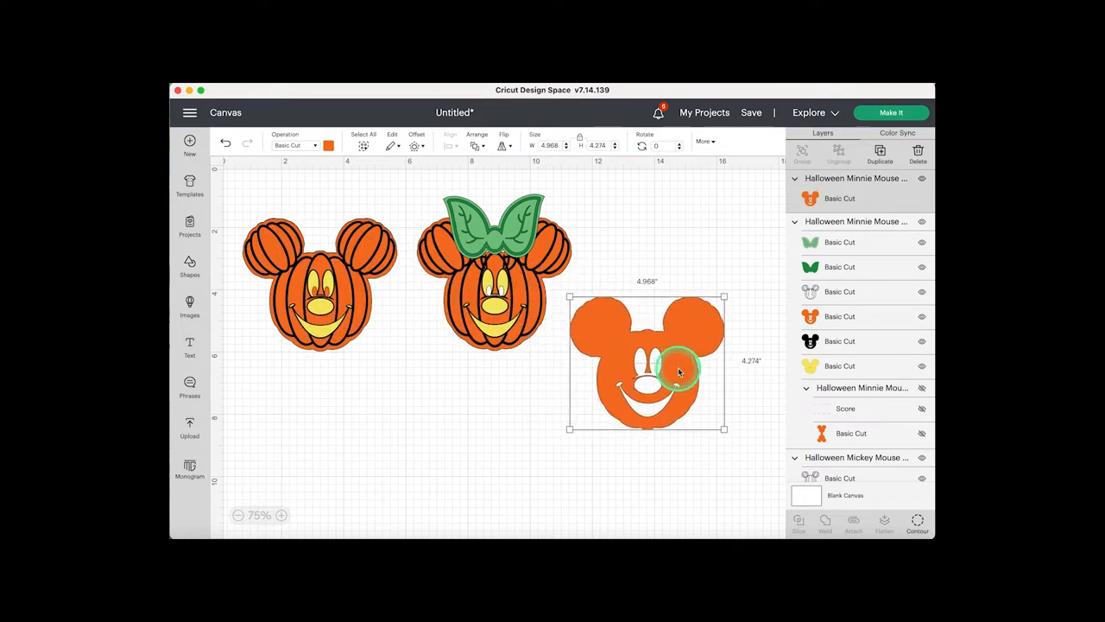
- Hide all contours of the duplicated Minnie face to make a solid silhouette
click(918, 522)
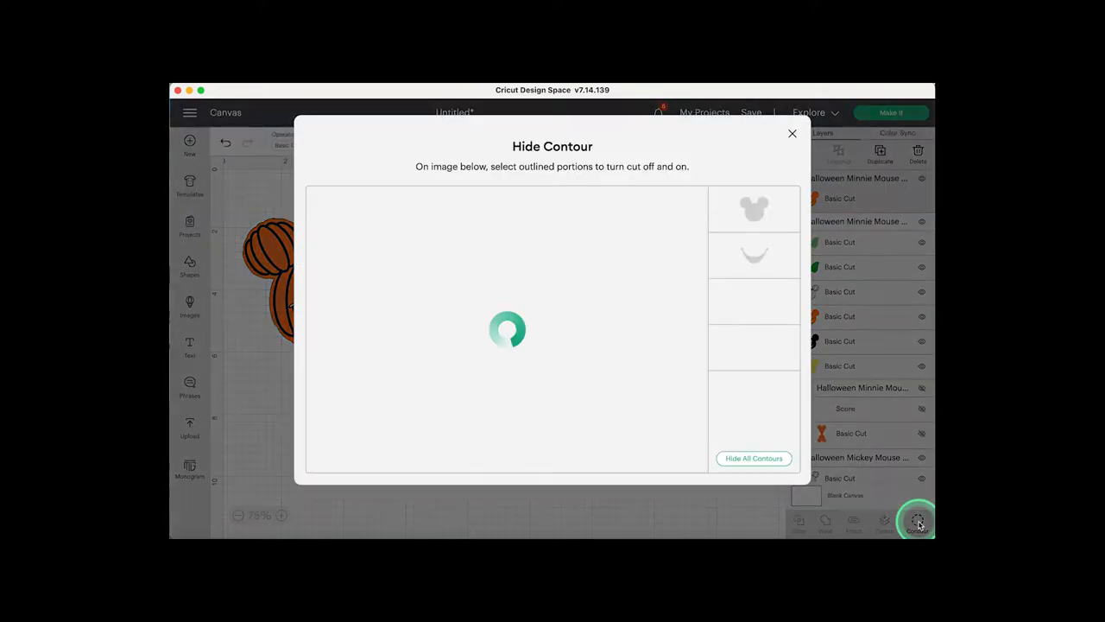
click(746, 460)
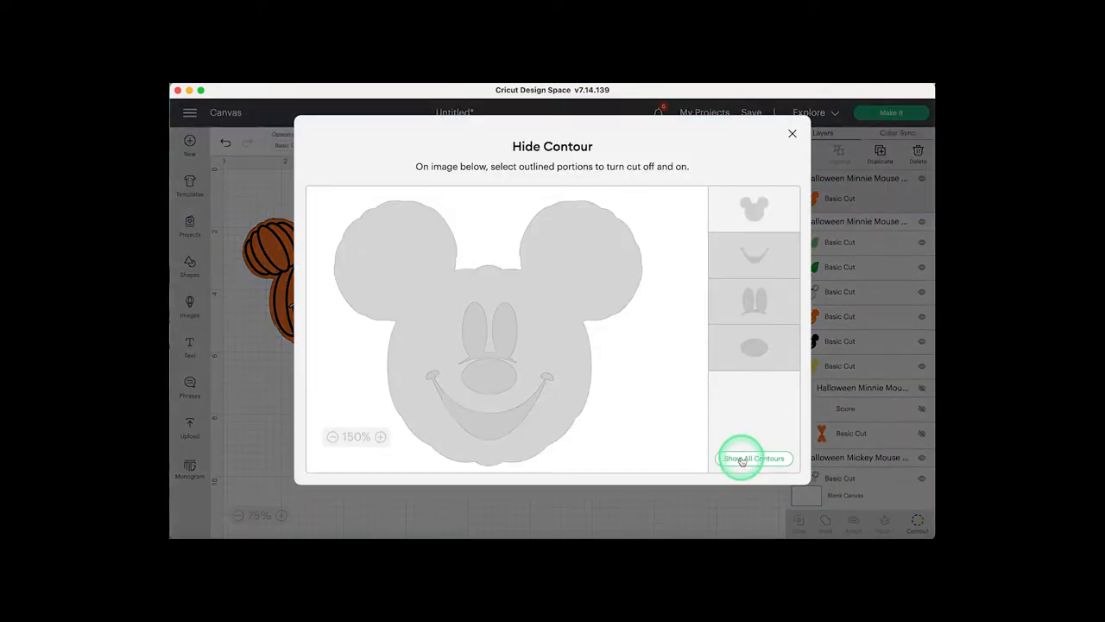
click(791, 133)
- Send the solid Minnie silhouette to the back and position it directly behind the Minnie pumpkin head
right_click(666, 347)
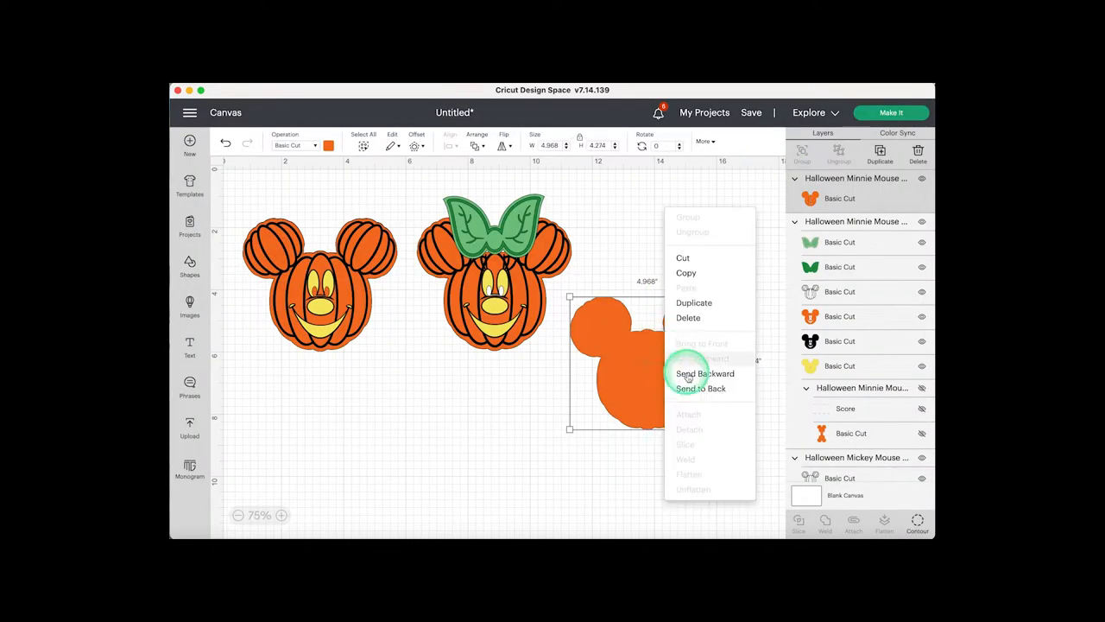
click(691, 389)
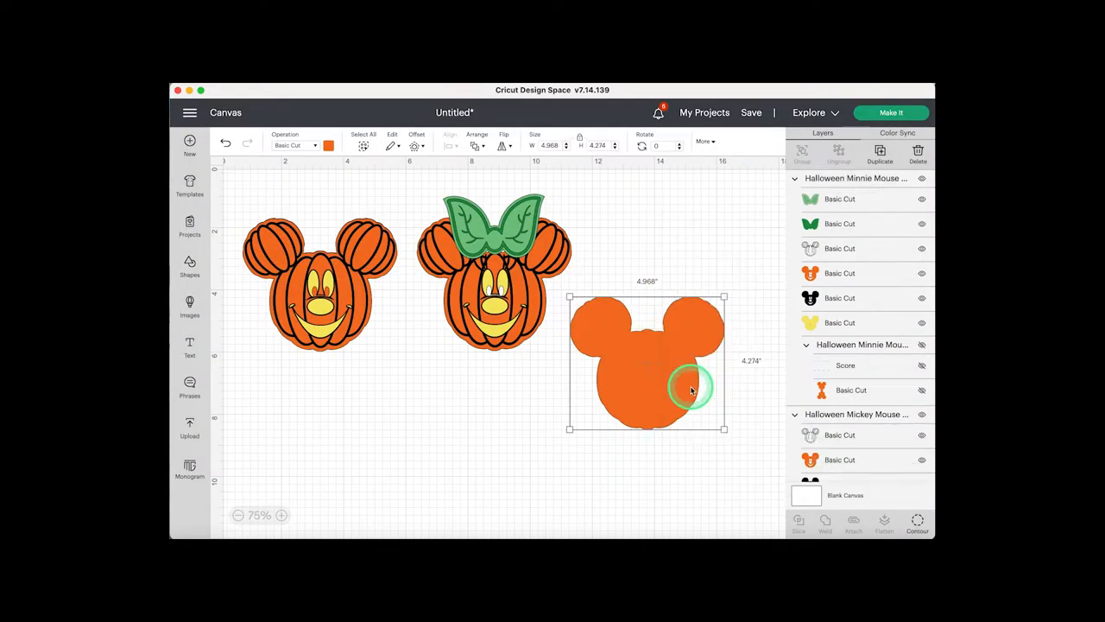
drag(691, 390, 524, 308)
click(684, 351)
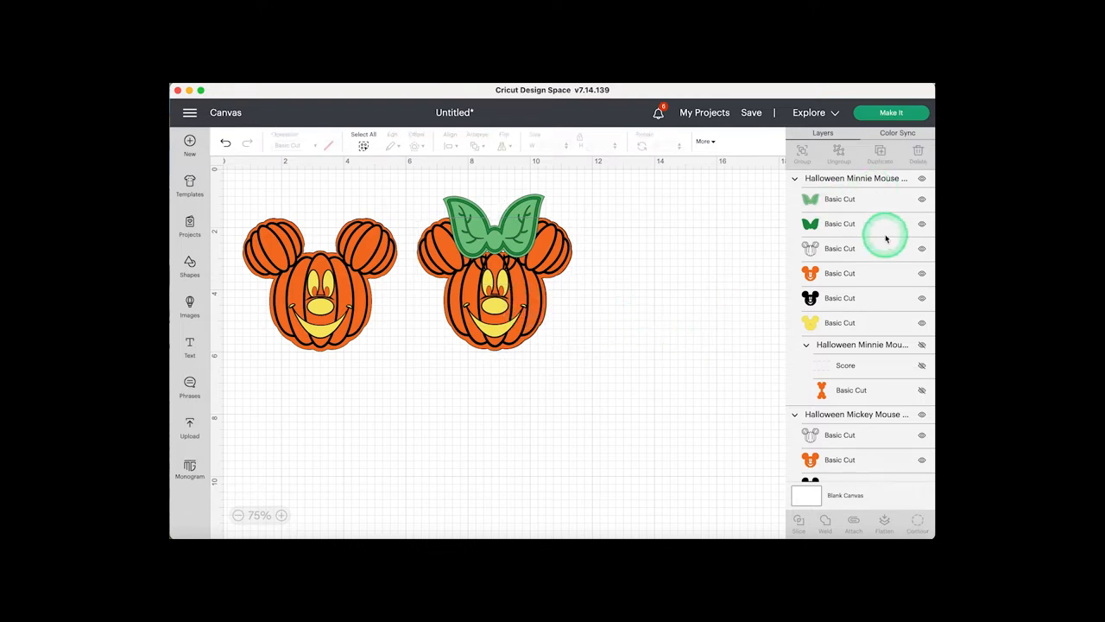
- Examine what Minnie's yellow, black, orange and outline face layers contribute by toggling the visibility of the black, orange and outline ones
click(842, 324)
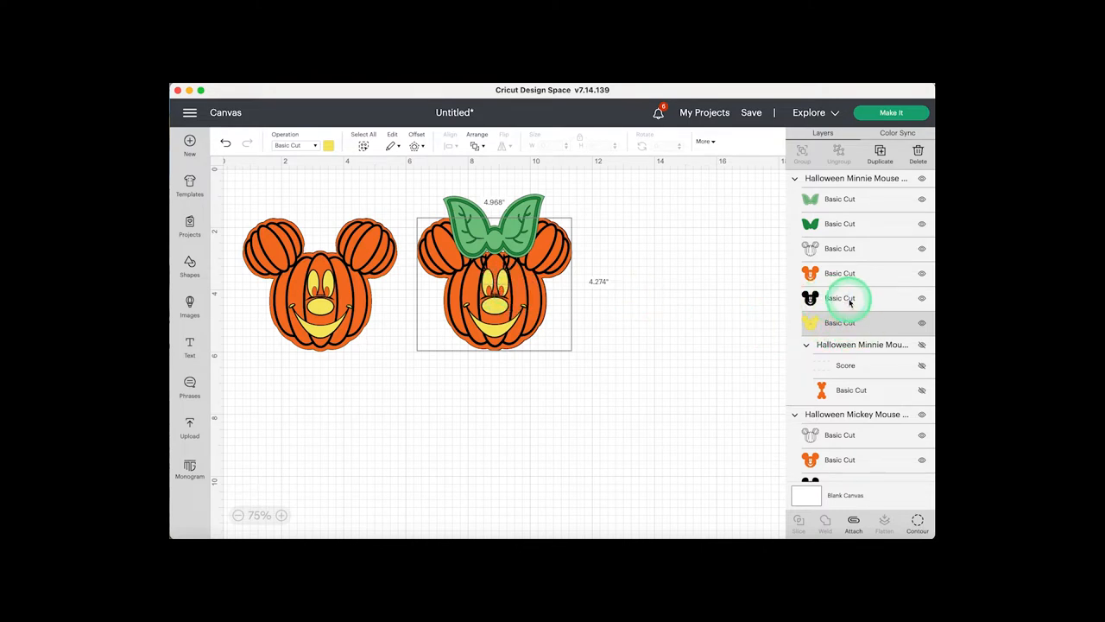
scroll(856, 353, down, 5)
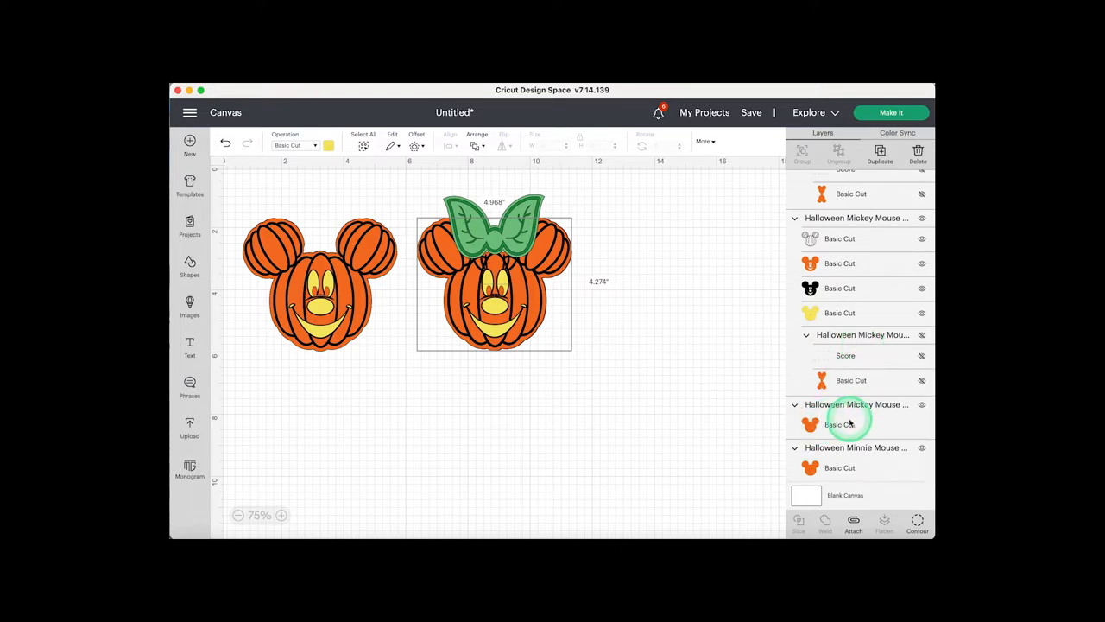
scroll(839, 290, up, 5)
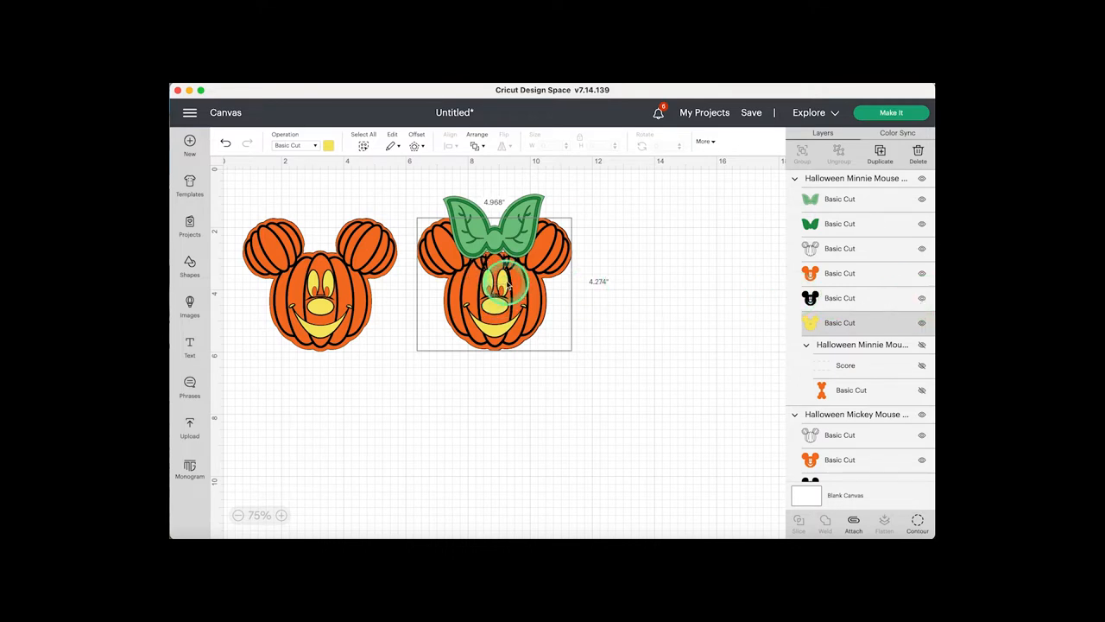
click(923, 299)
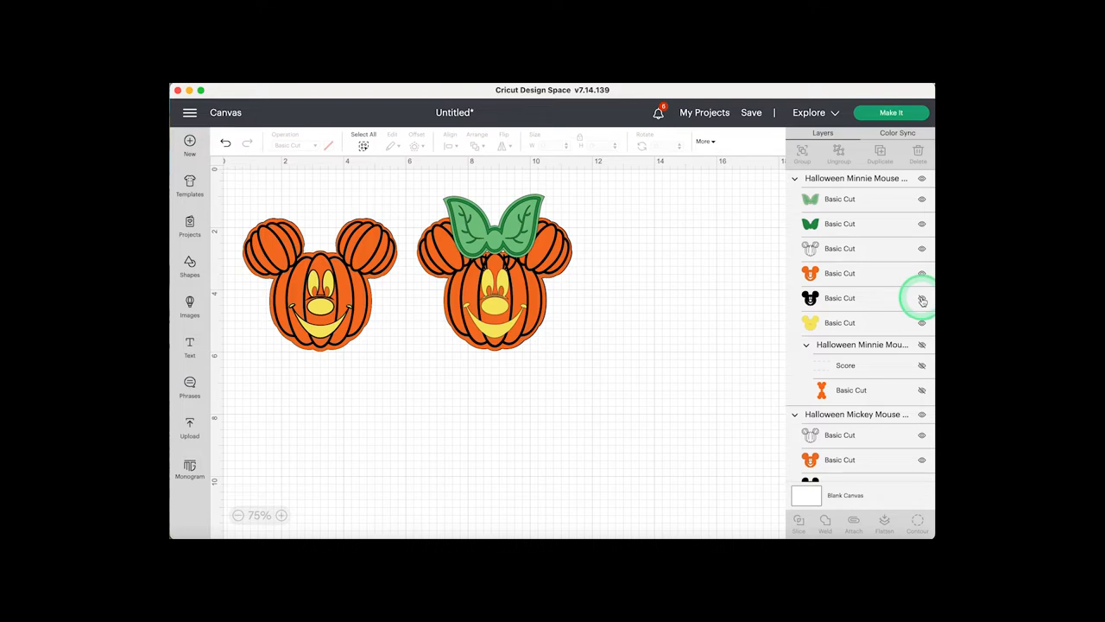
click(922, 299)
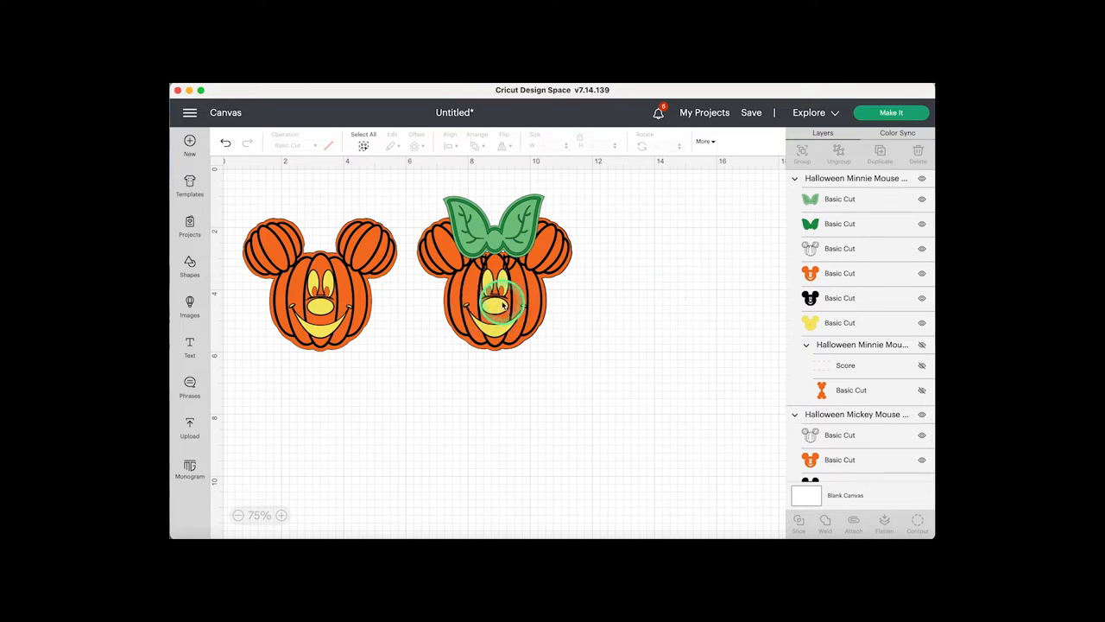
click(922, 298)
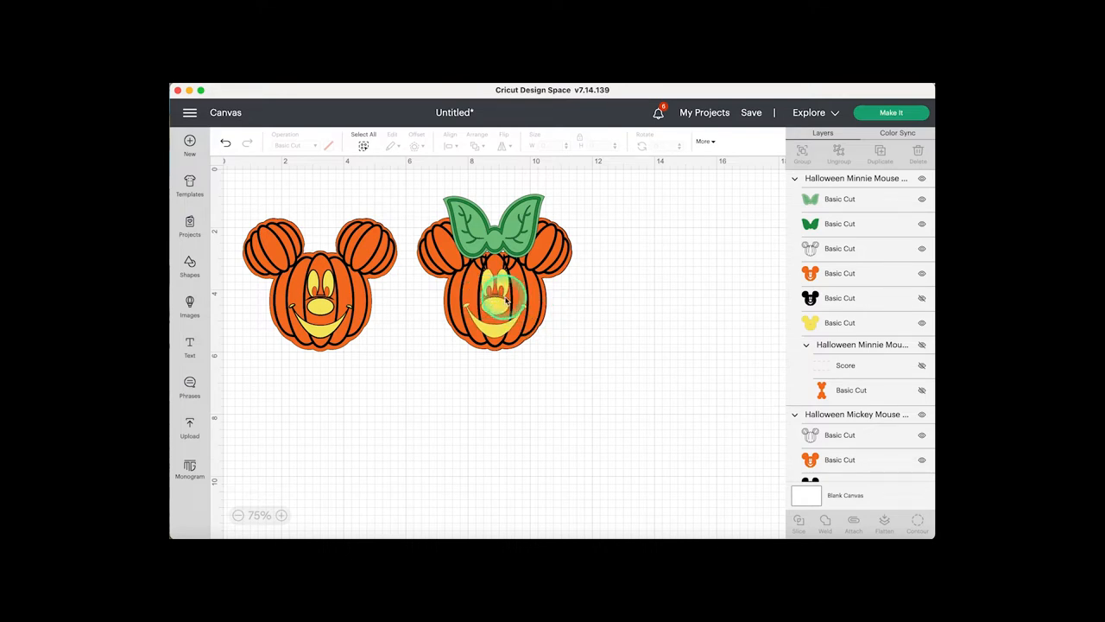
click(922, 298)
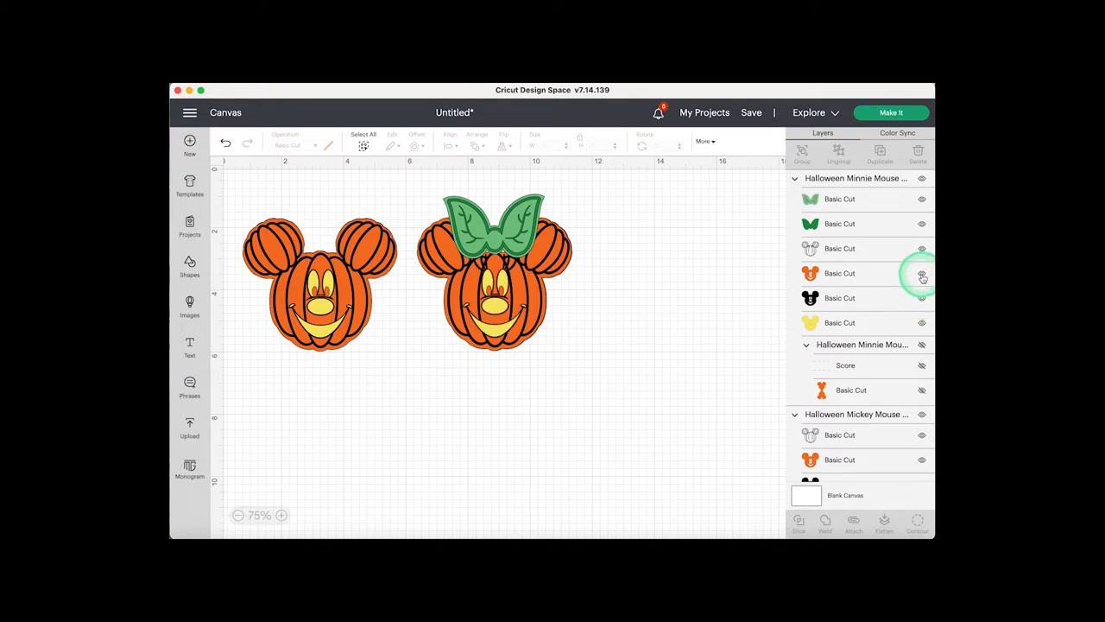
click(922, 275)
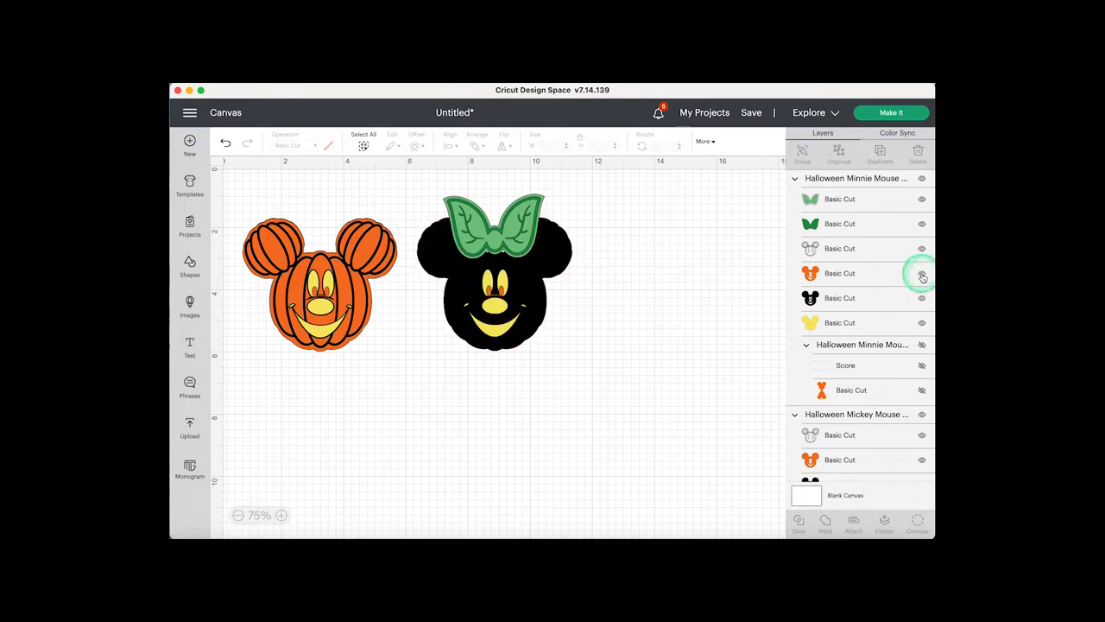
click(922, 274)
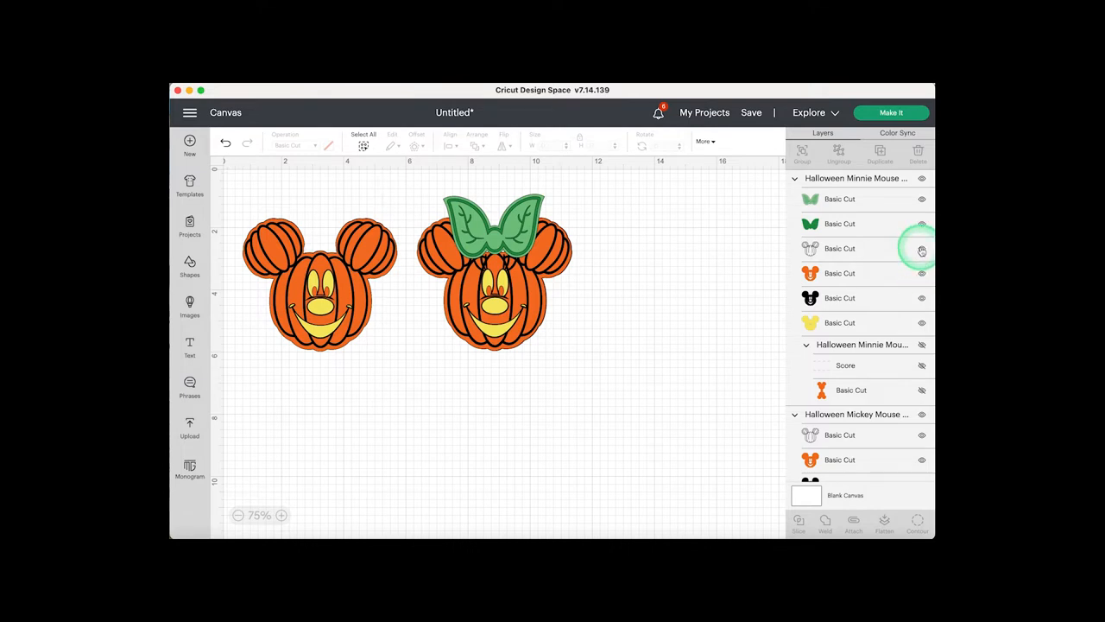
click(923, 250)
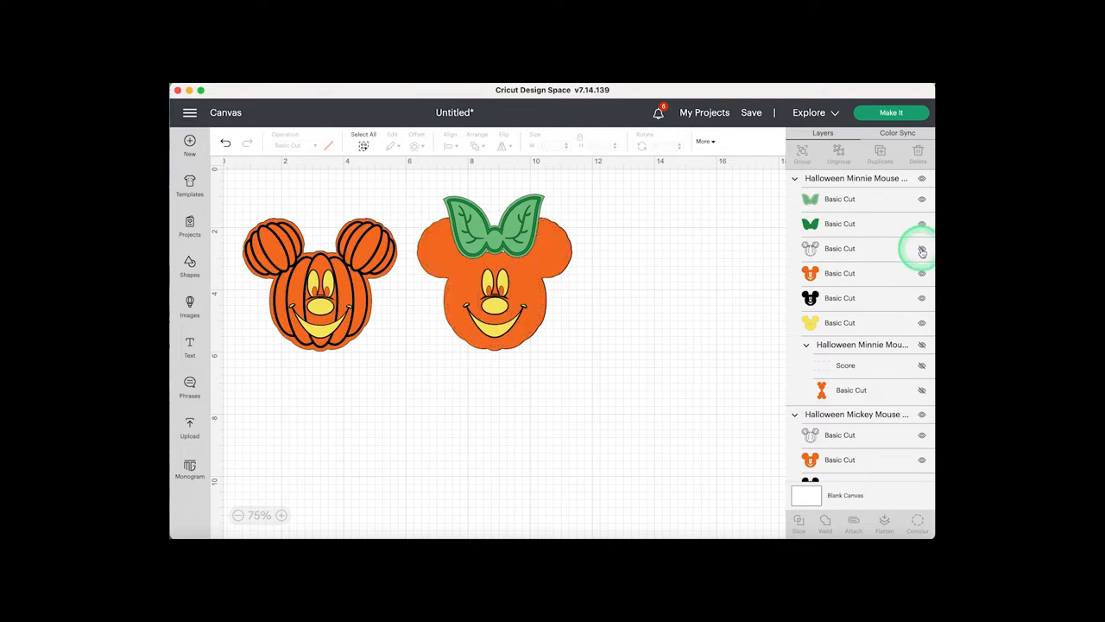
click(922, 249)
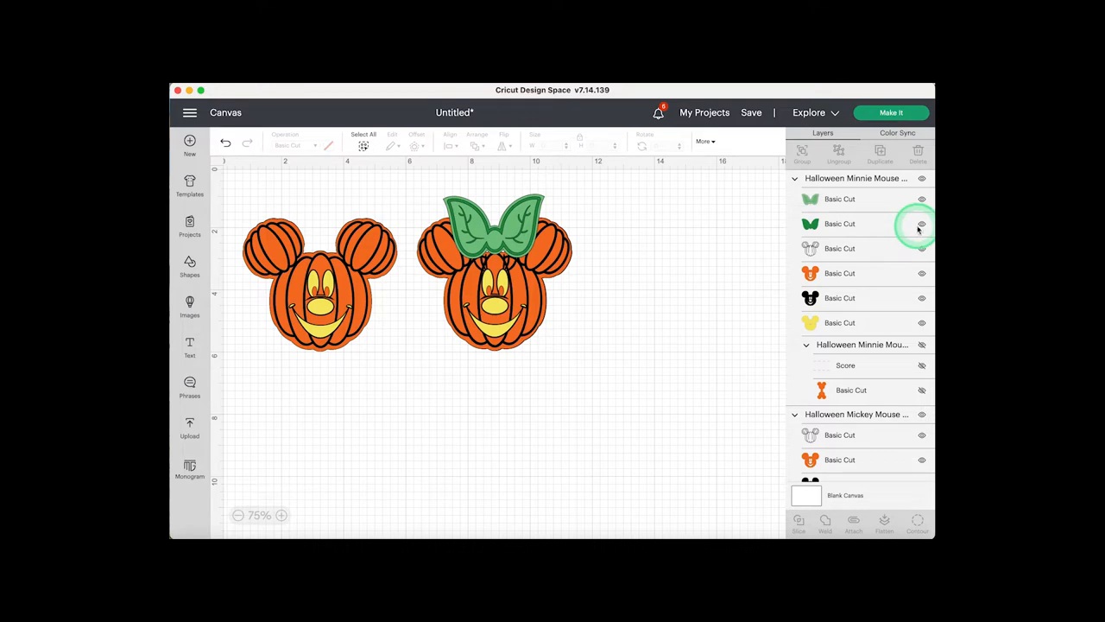
drag(870, 249, 508, 260)
click(660, 286)
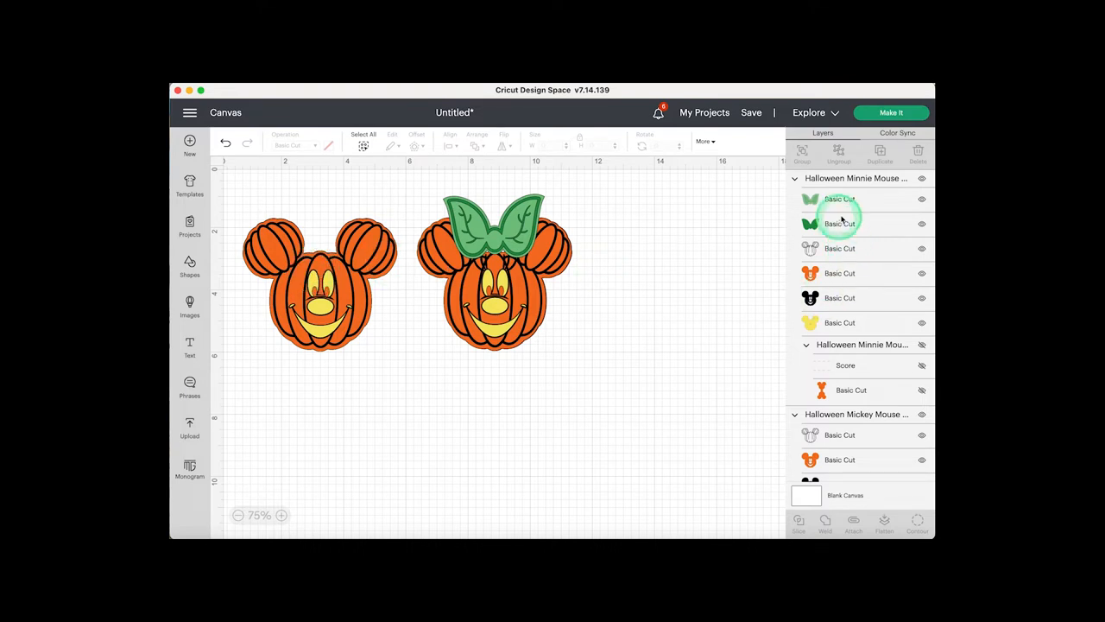
- Examine Minnie's dark green and light green bow layers by toggling the visibility of each off and on
click(923, 226)
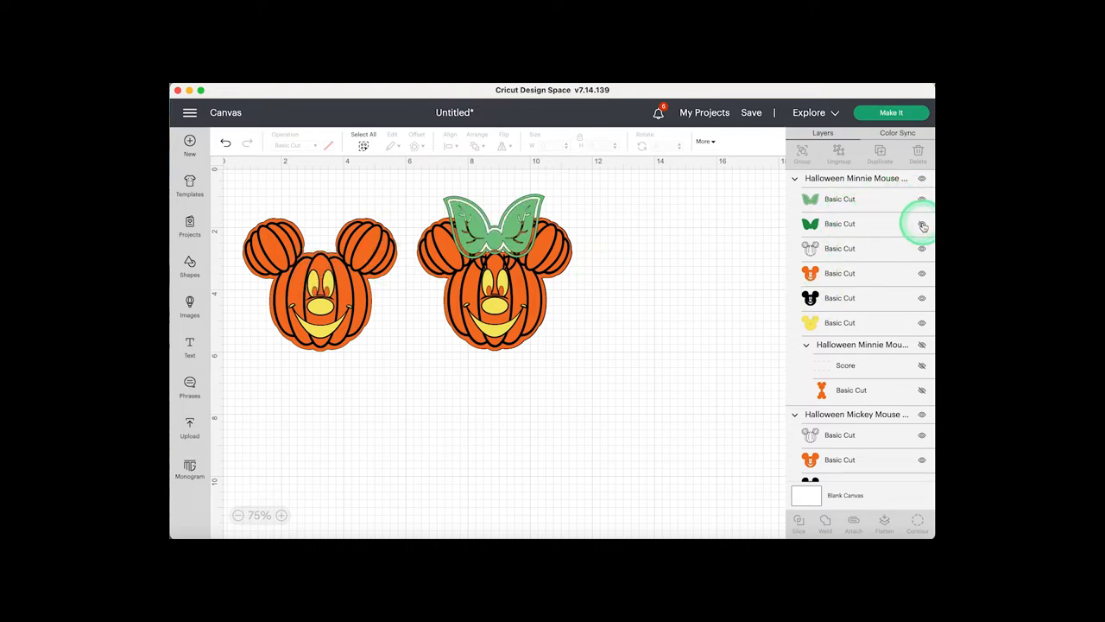
click(922, 225)
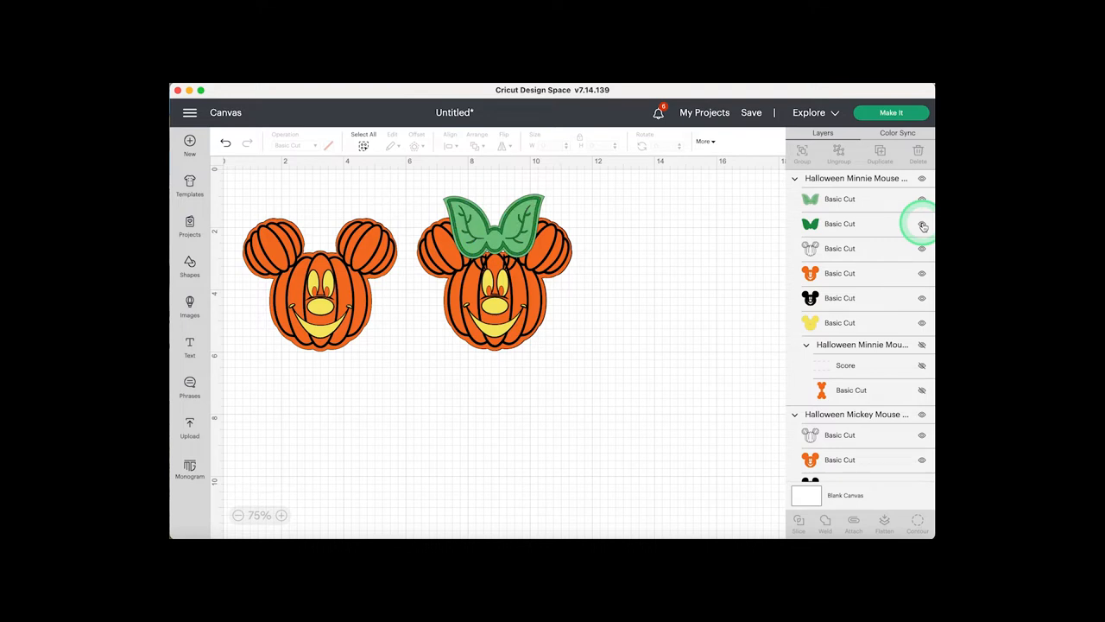
click(922, 225)
click(922, 225)
click(922, 200)
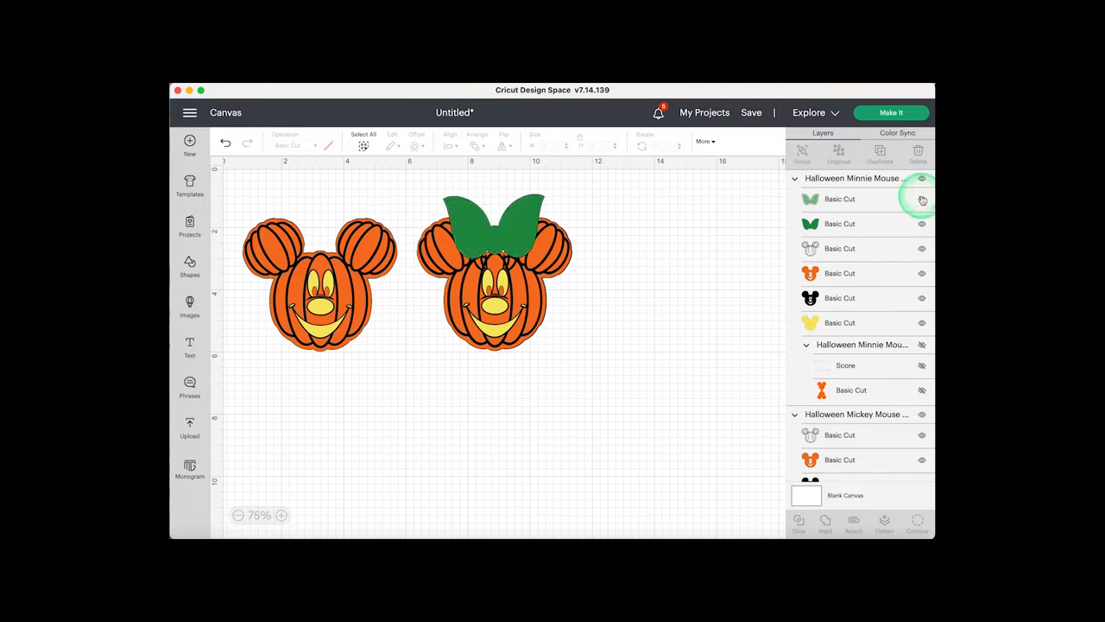
click(923, 199)
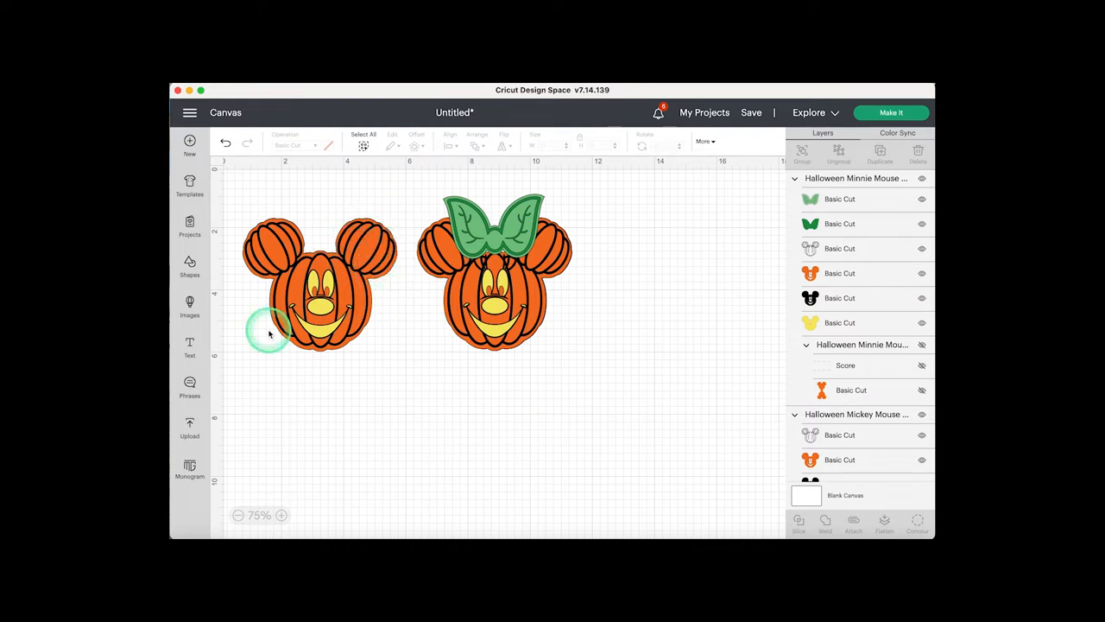
- Select the Mickey head together with its backing silhouette and set the height to 3 in with proportions locked
drag(343, 355, 292, 234)
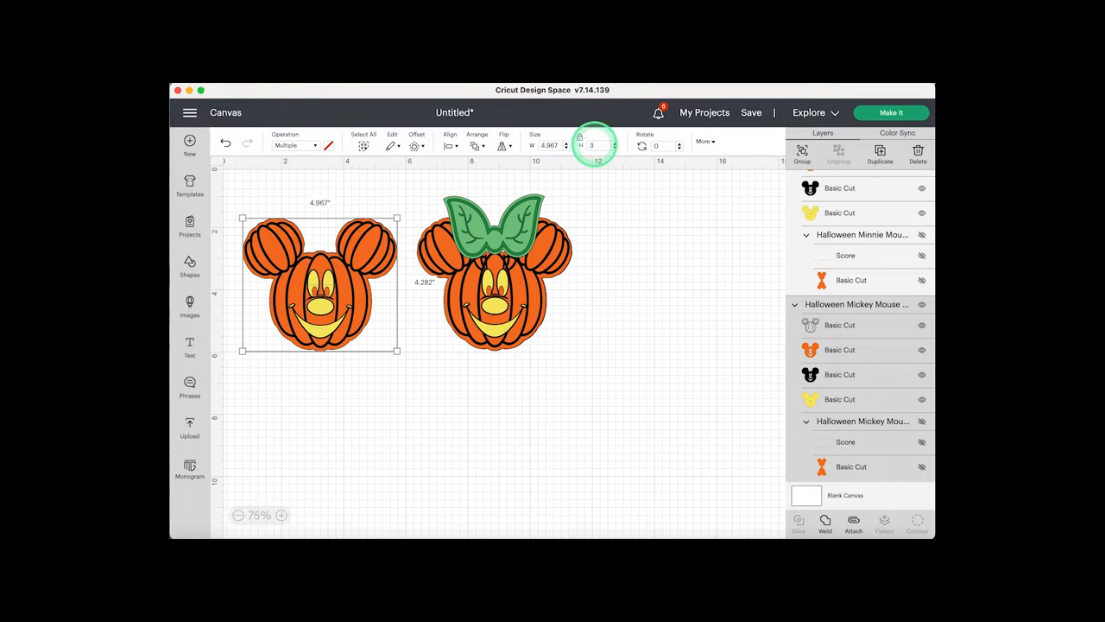
key(Return)
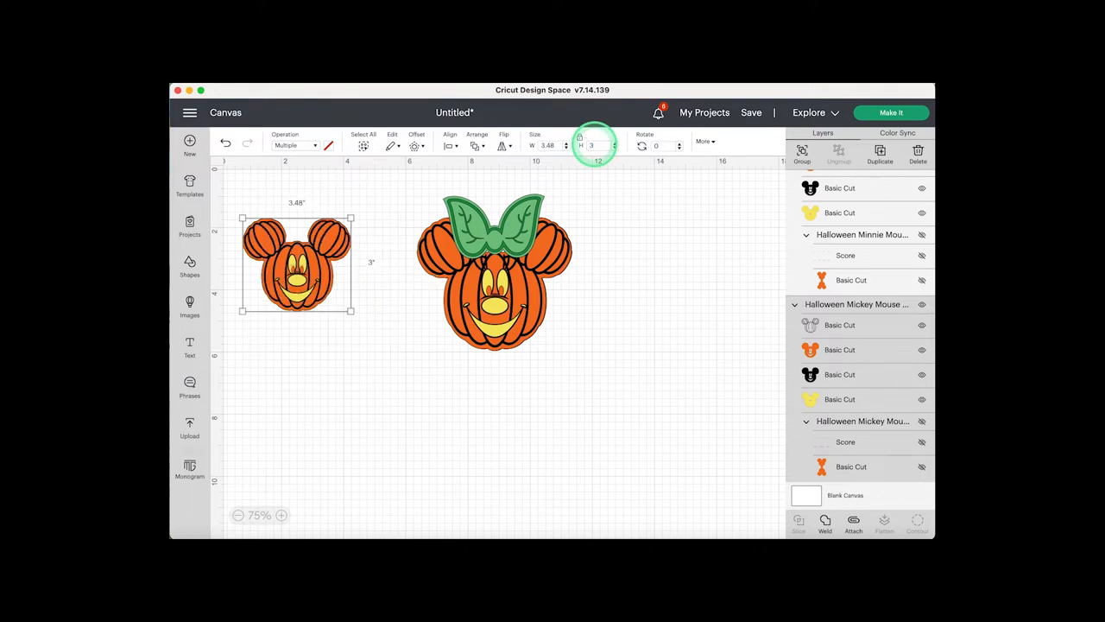
- Try to move the Minnie head closer to the resized Mickey head, and undo the move
click(286, 515)
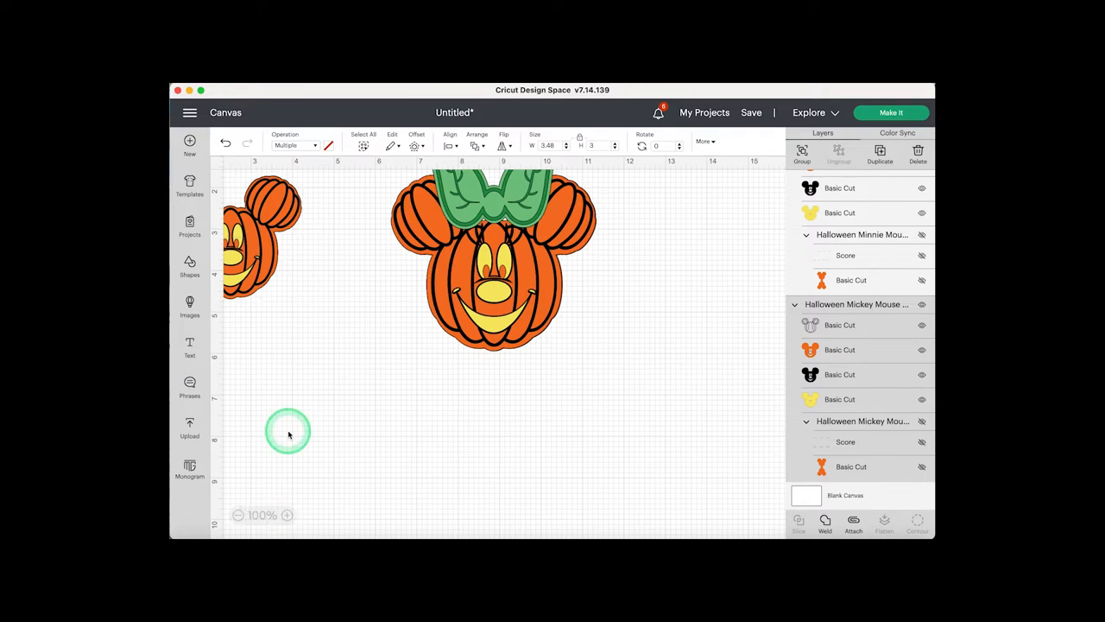
scroll(289, 434, left, 3)
scroll(325, 395, up, 2)
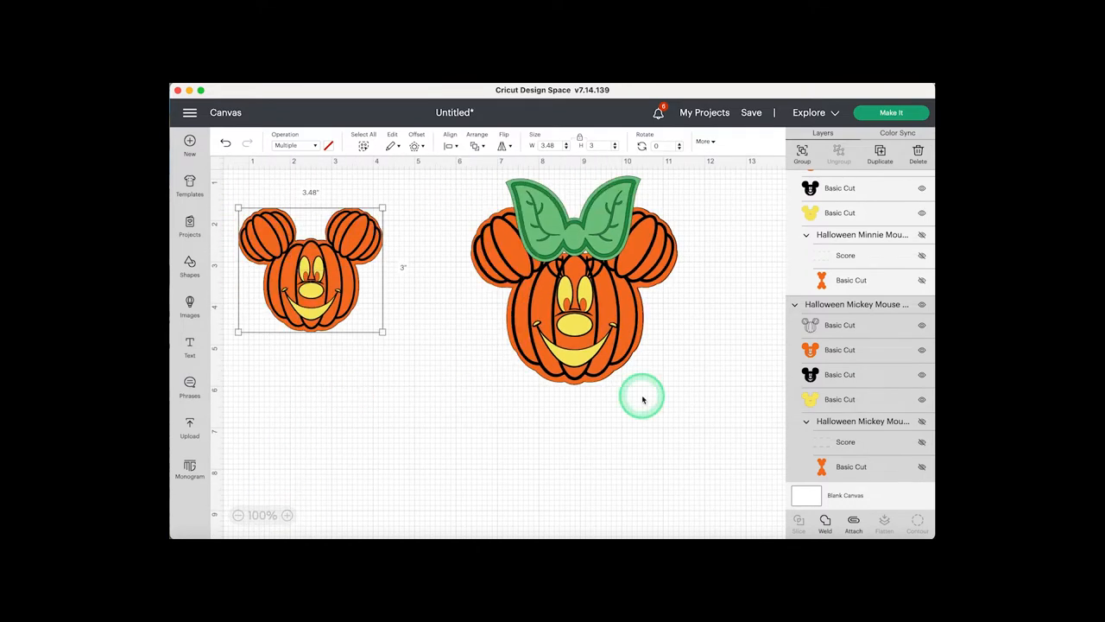
drag(632, 272, 489, 273)
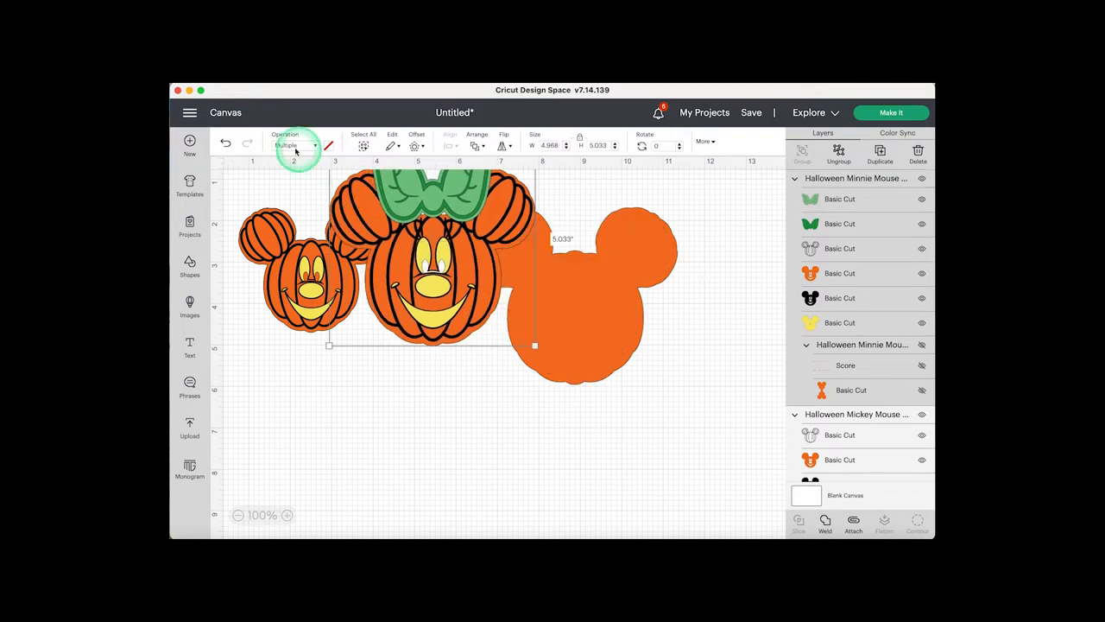
click(225, 145)
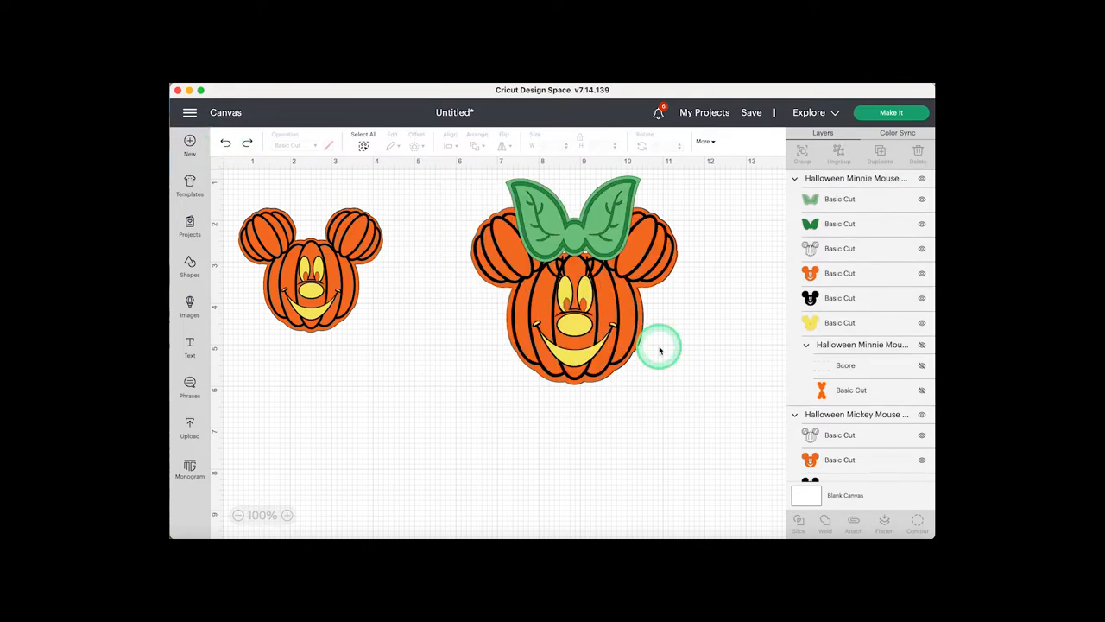
- Set the height of the Minnie head and its backing silhouette to 3.5 in and move them beside the Mickey head
drag(651, 394, 540, 212)
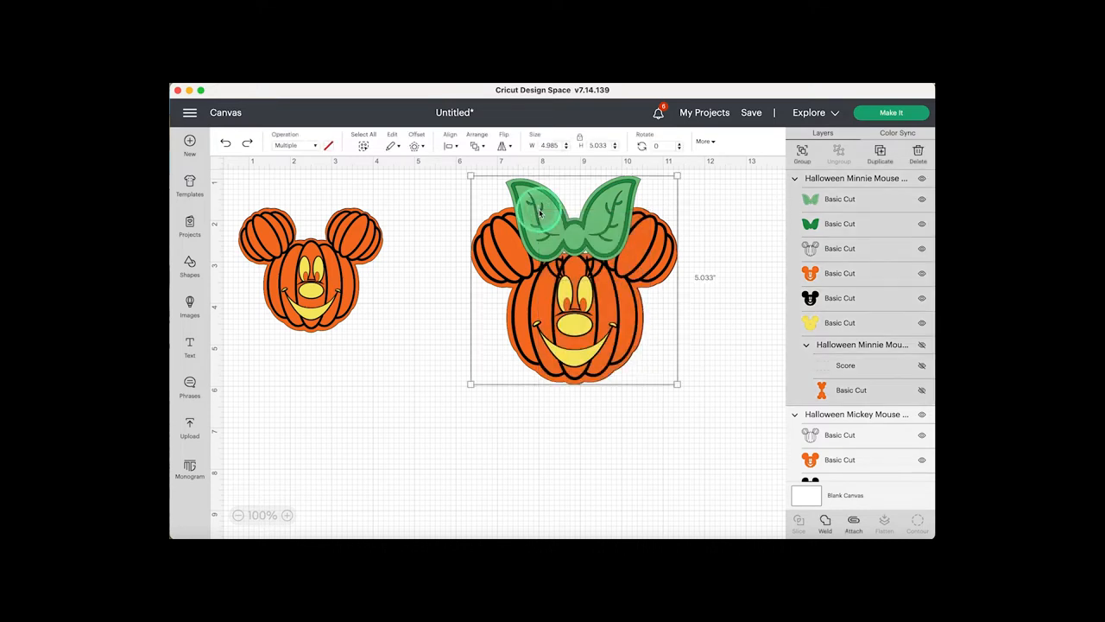
double_click(599, 145)
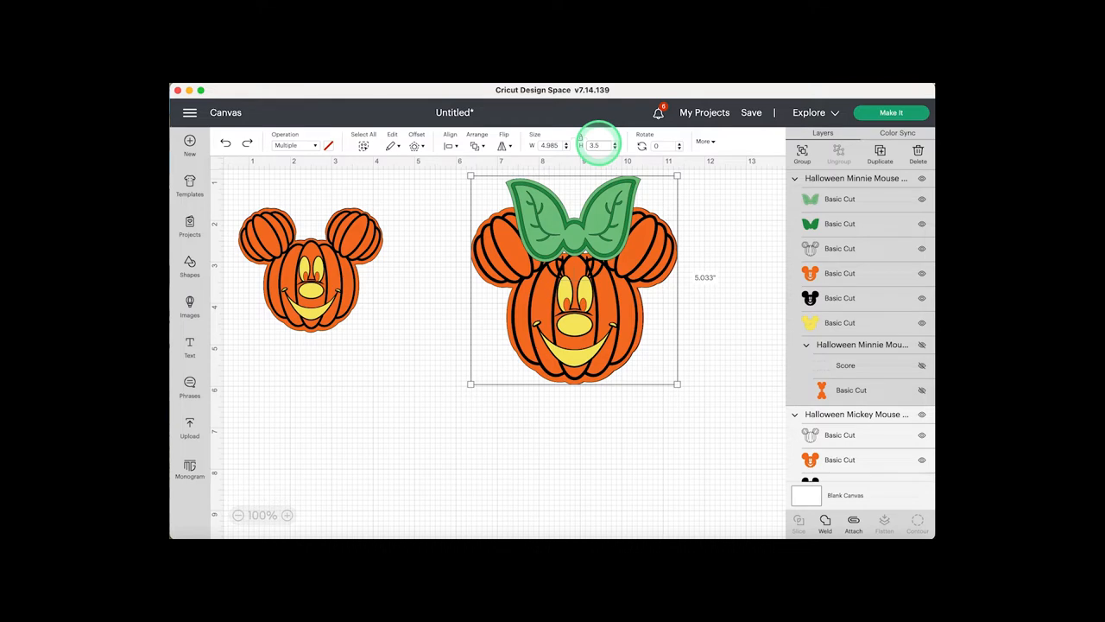
key(Return)
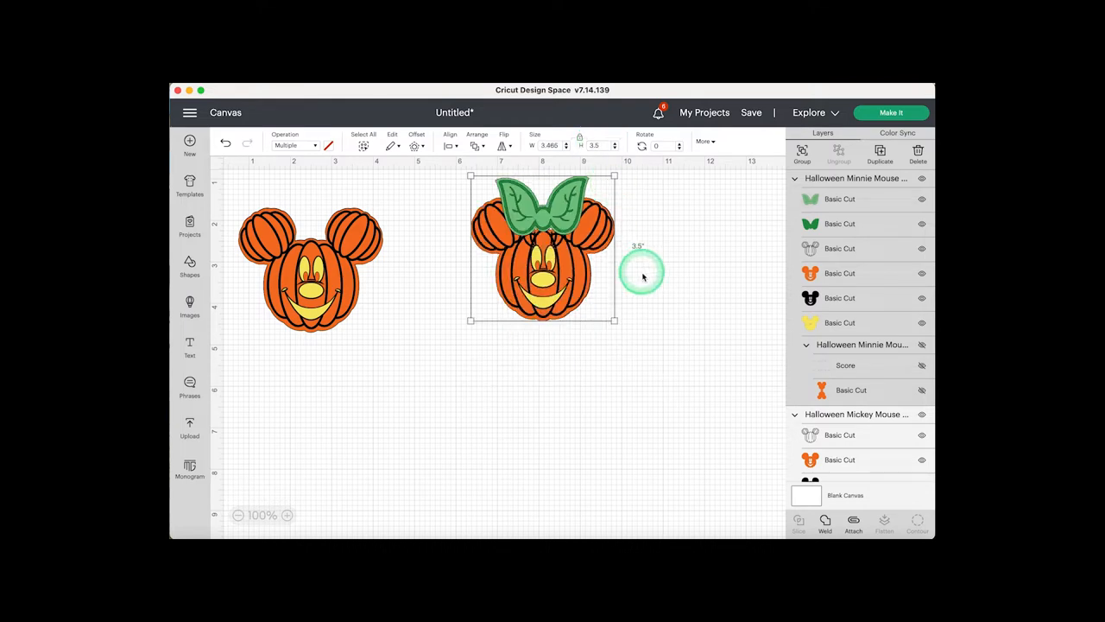
drag(566, 272, 483, 287)
click(595, 304)
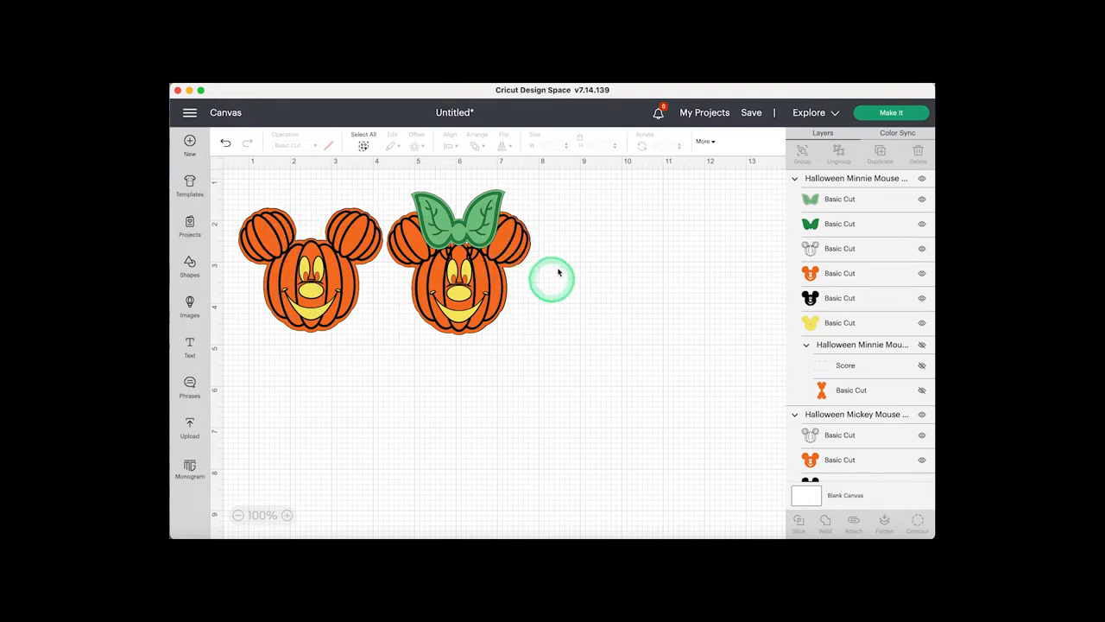
- Save the project with the title "Mickey & Minnie Pumpkin Garland"
click(753, 114)
click(442, 195)
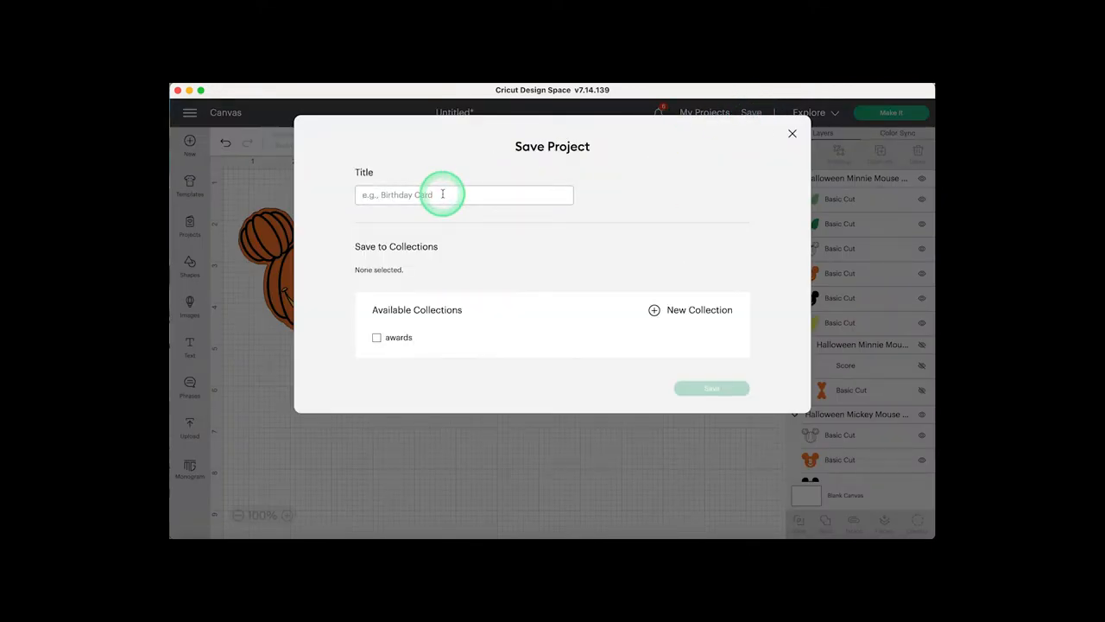
text(Mickey & Minnie Pumpkin Garland)
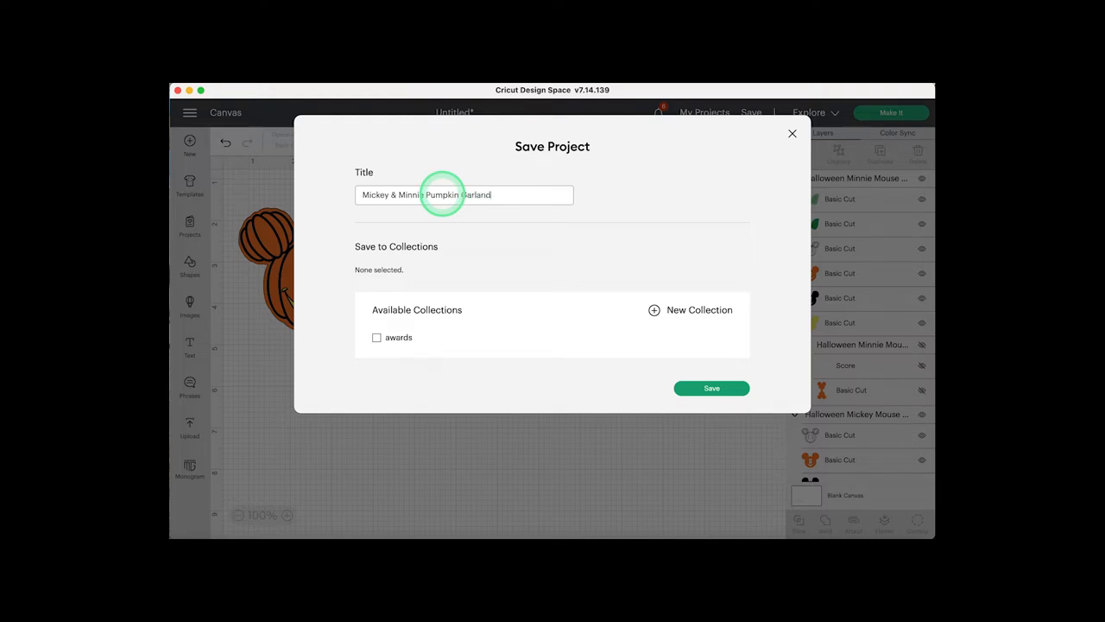
click(708, 388)
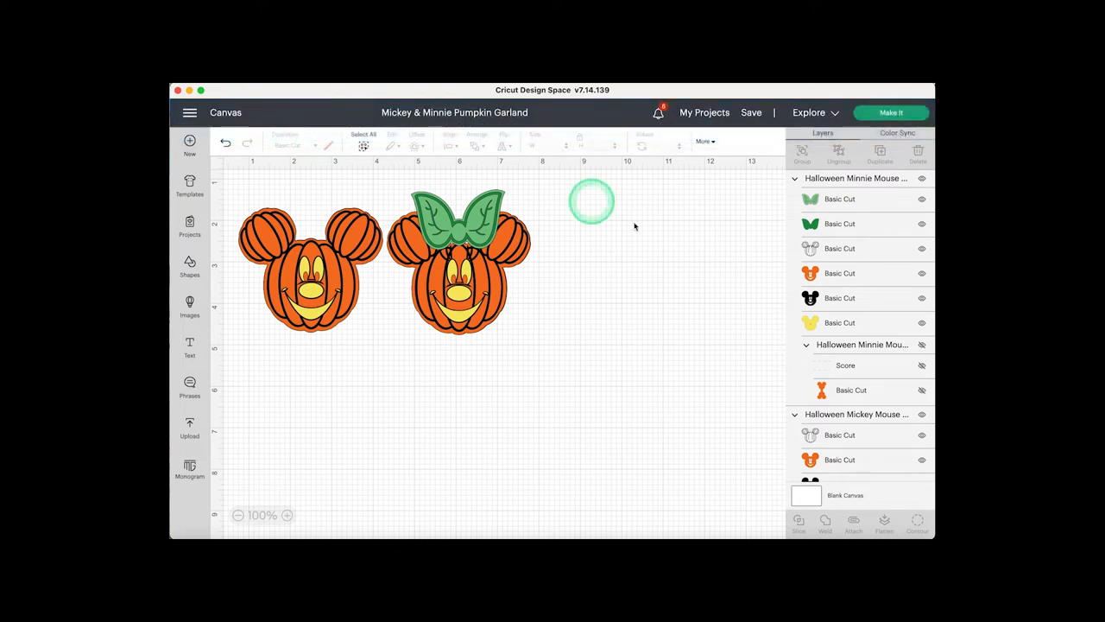
- Send the project to cut preparation, loading all materials On Mat with the 12 in x 12 in mat size
click(892, 113)
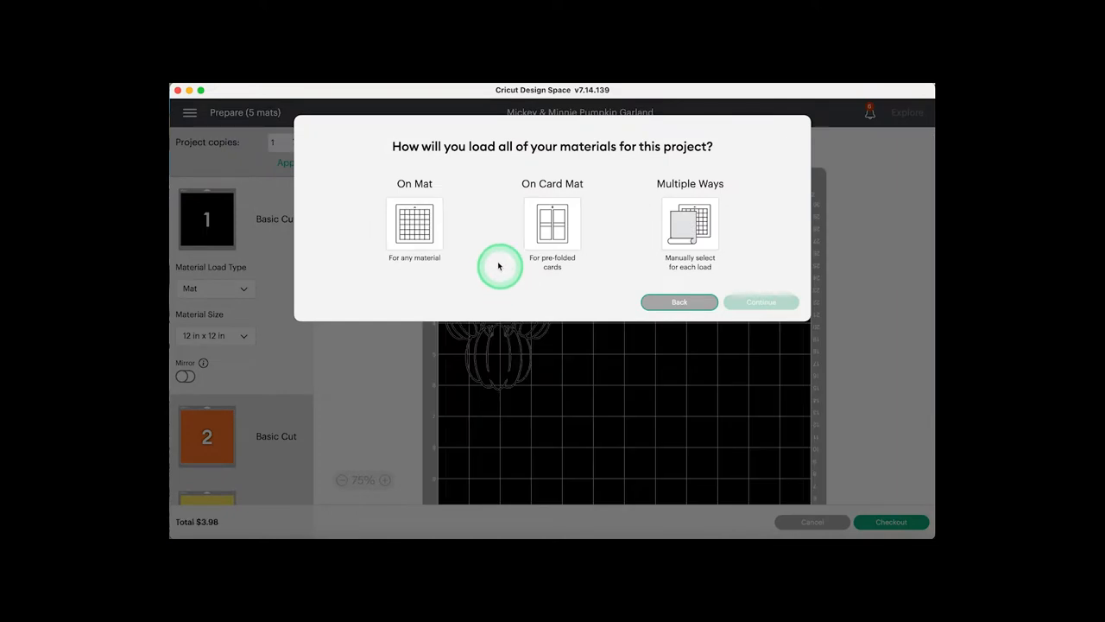
click(418, 233)
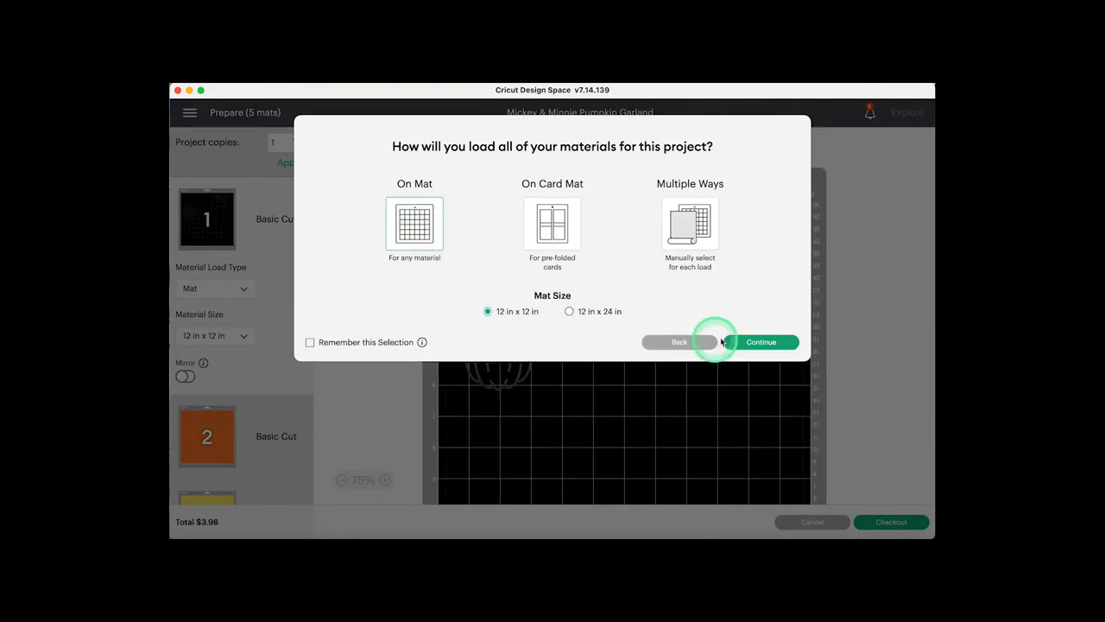
click(754, 344)
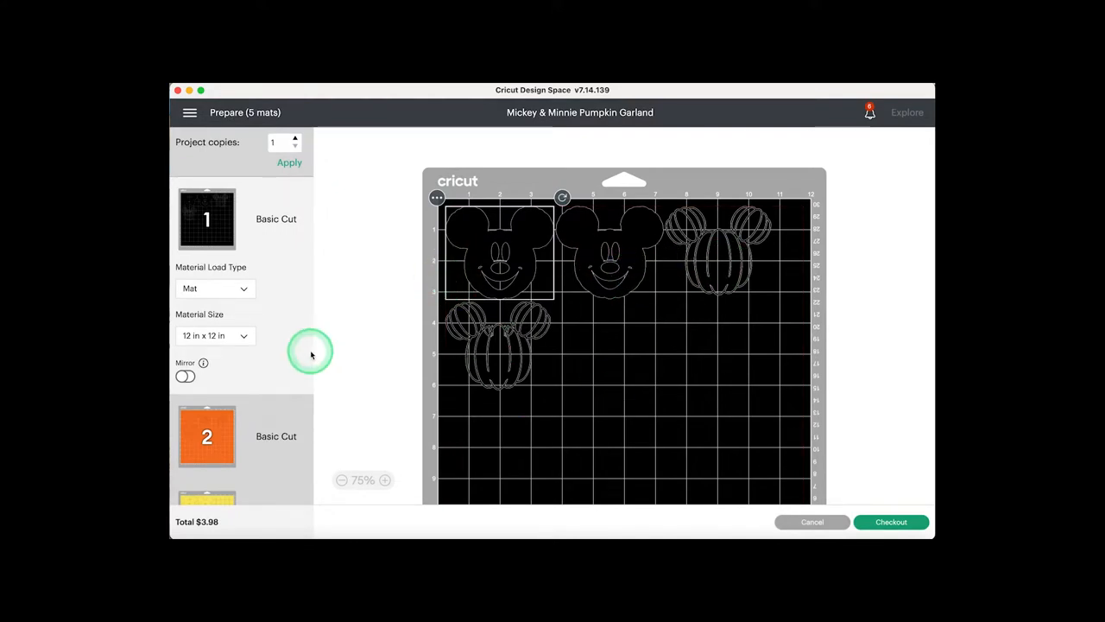
- Examine the cut layouts on the orange, yellow, light green and dark green mats
click(223, 448)
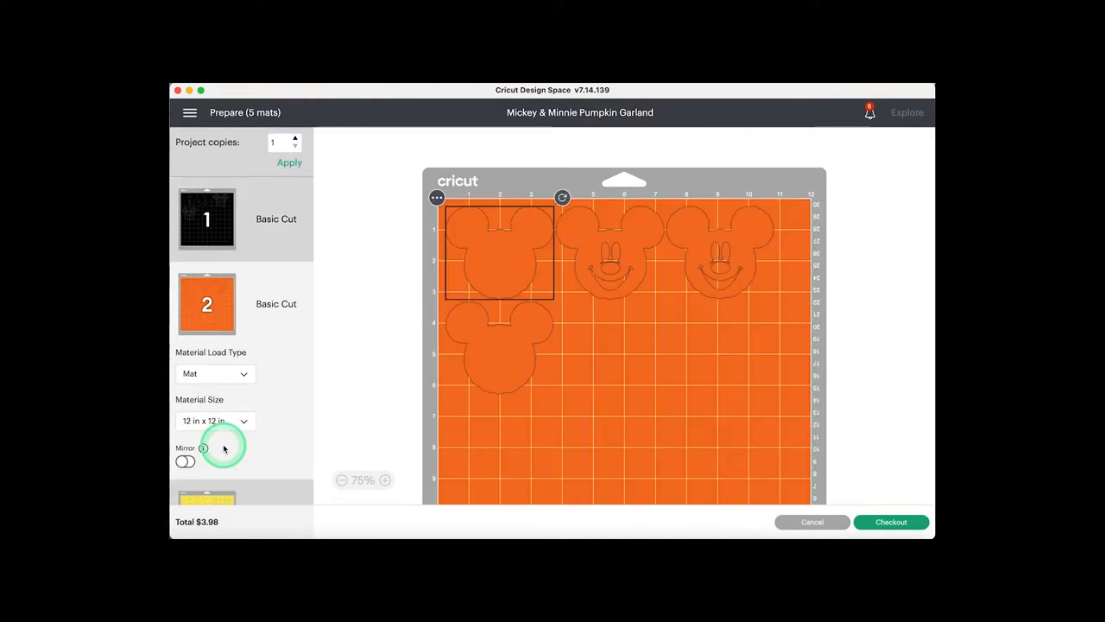
scroll(224, 445, down, 3)
scroll(225, 446, down, 1)
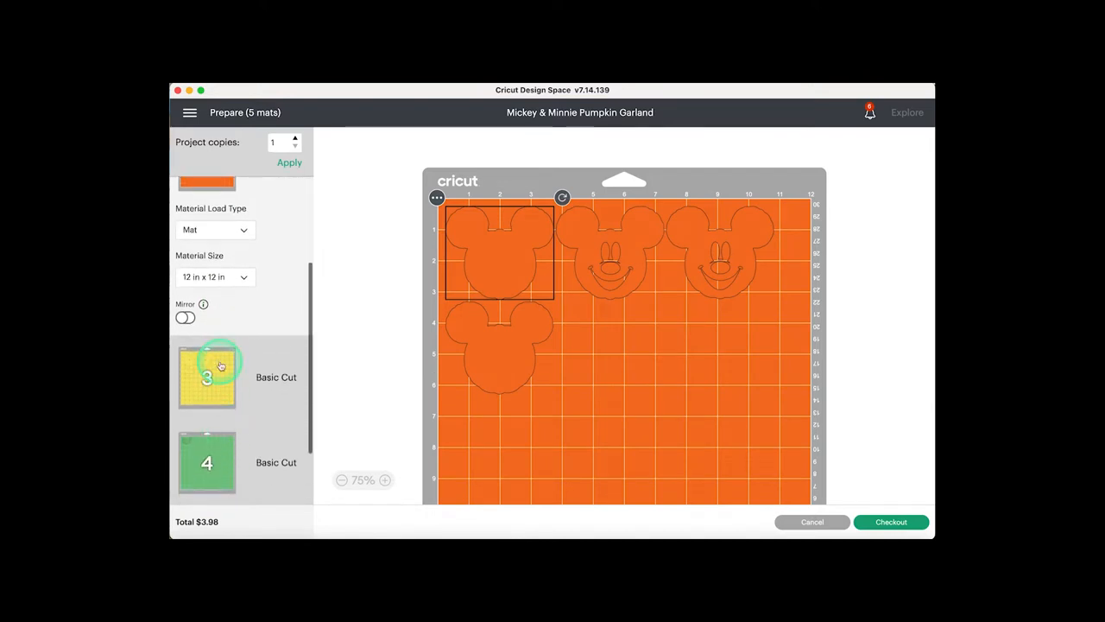
click(221, 366)
click(227, 459)
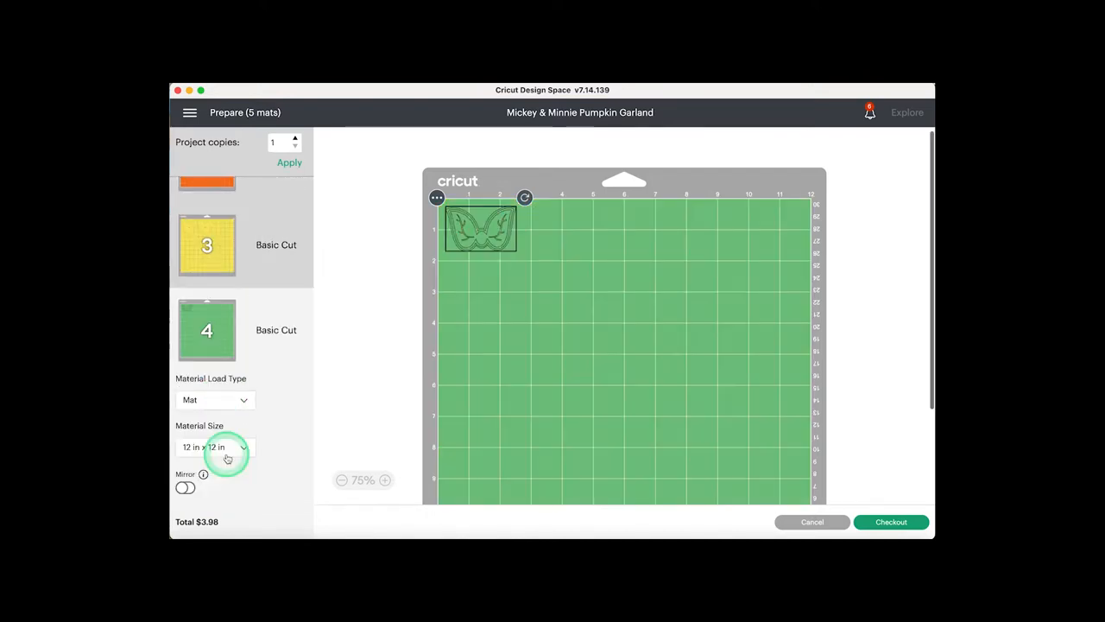
click(208, 440)
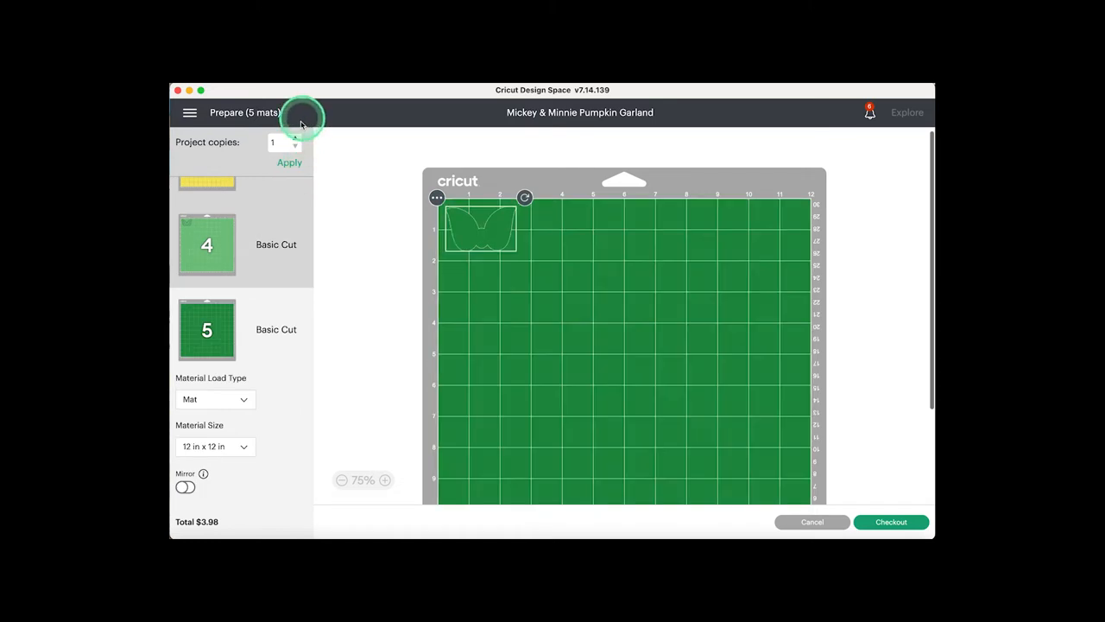
- Set the project copies to 5 and apply the change to the mats
click(290, 164)
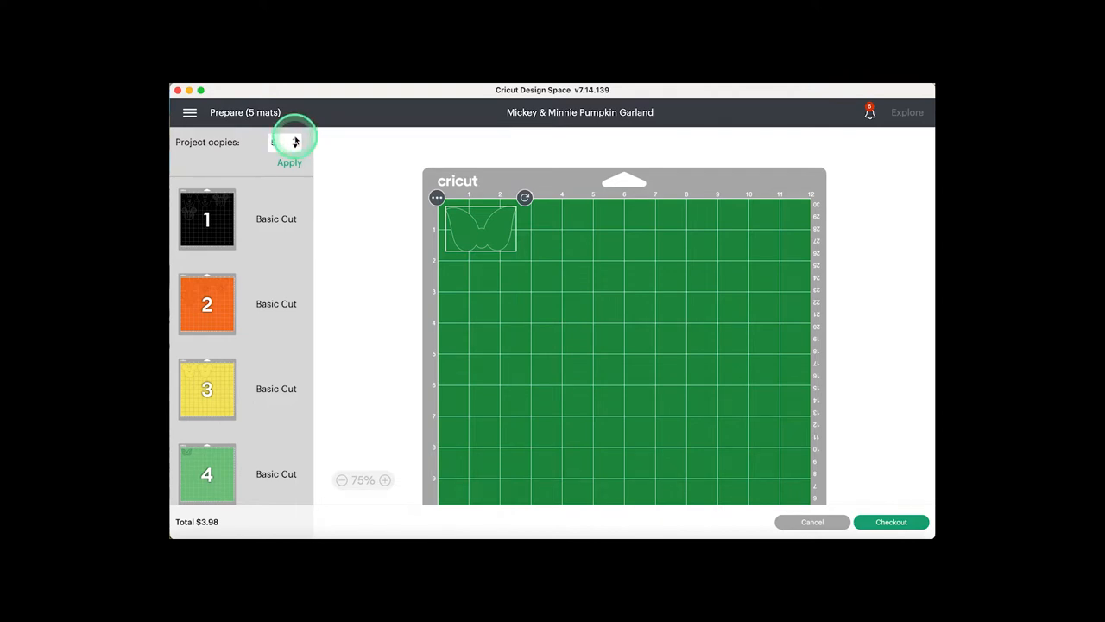
click(288, 164)
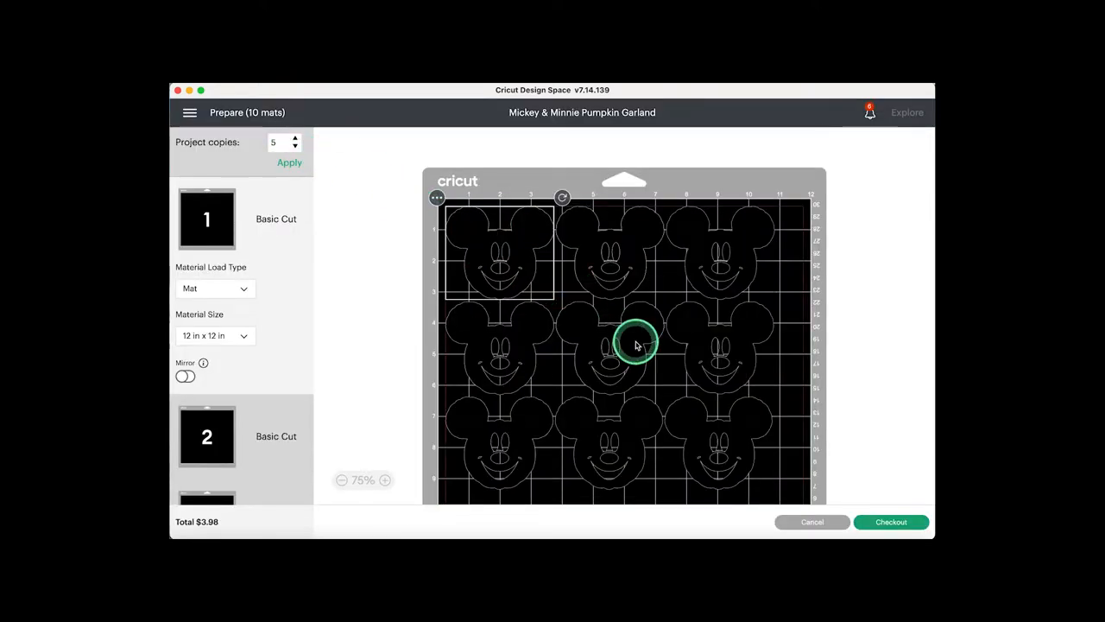
- Examine how the copies are laid out on black mats 1, 2 and 3
scroll(637, 342, down, 3)
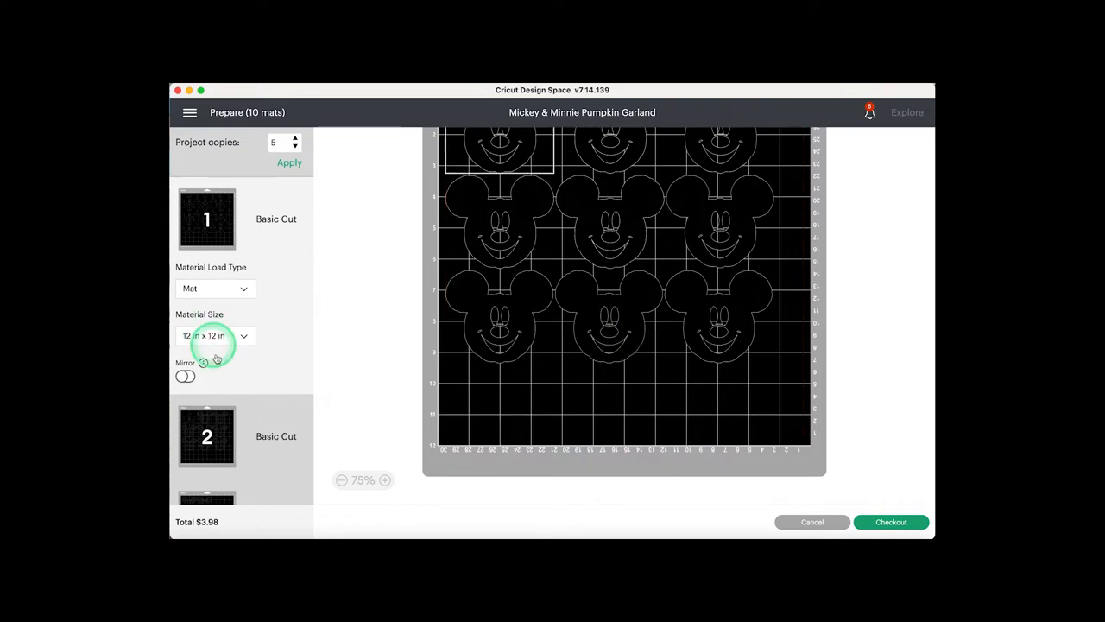
click(214, 427)
click(515, 250)
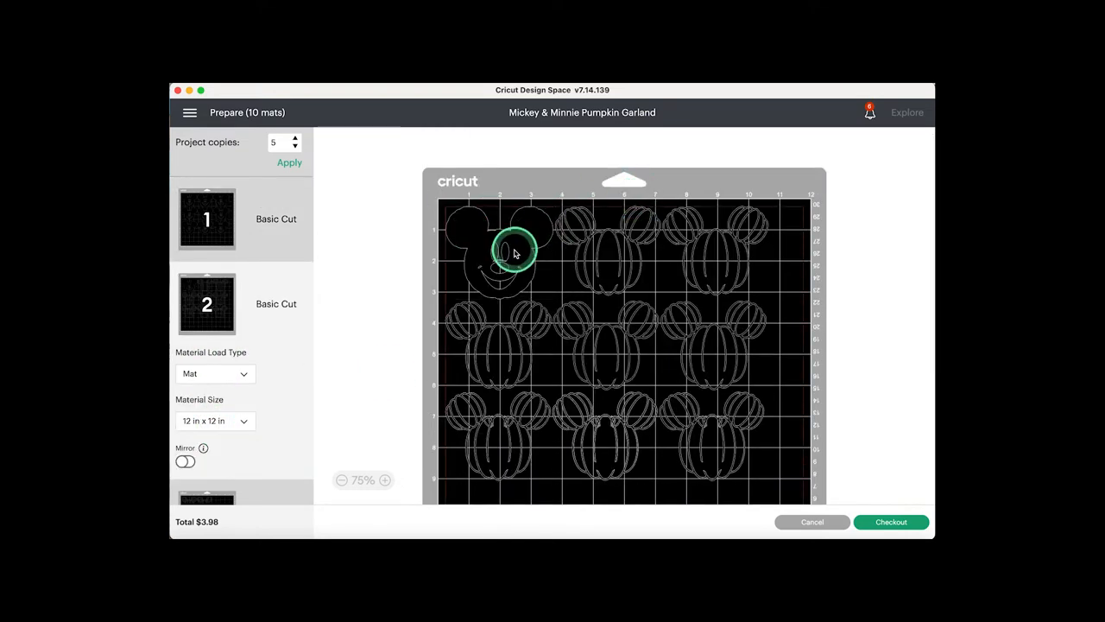
scroll(656, 367, down, 2)
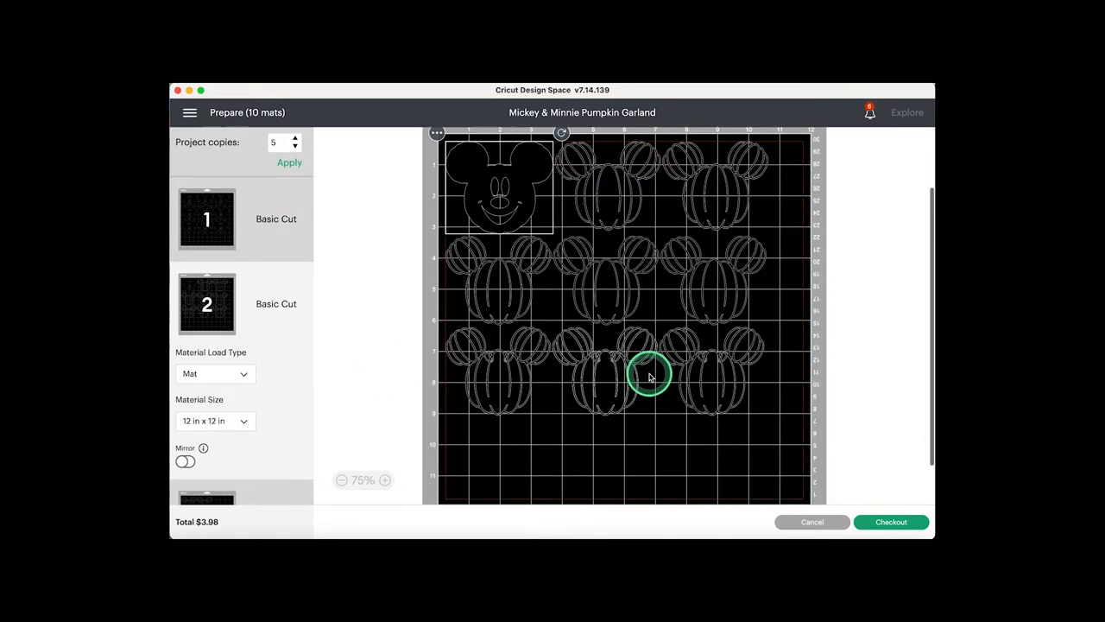
scroll(278, 453, down, 3)
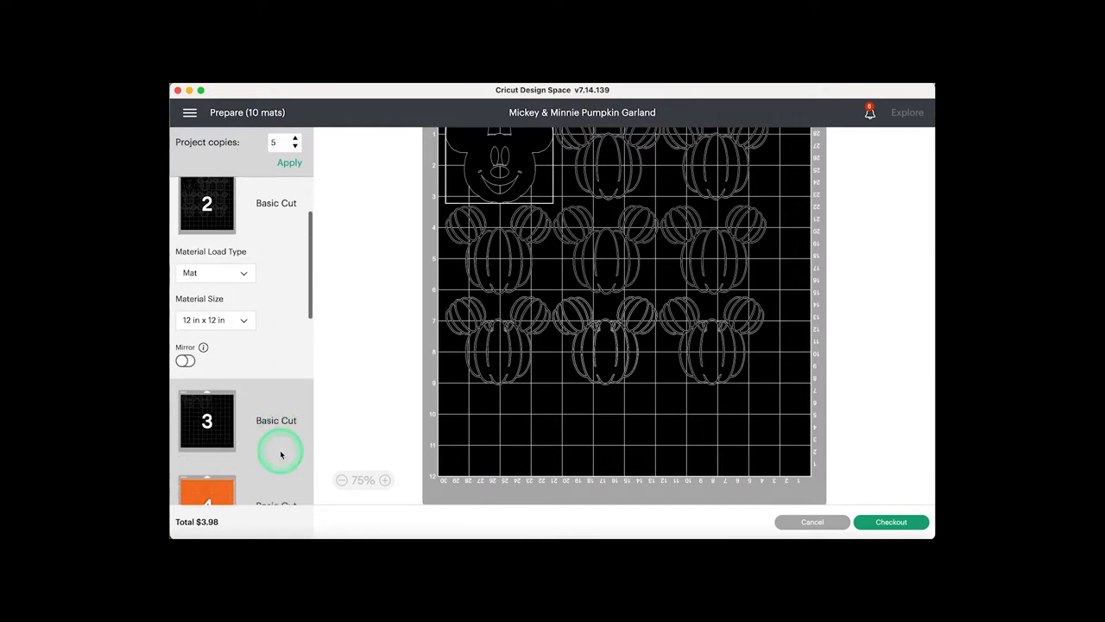
click(221, 412)
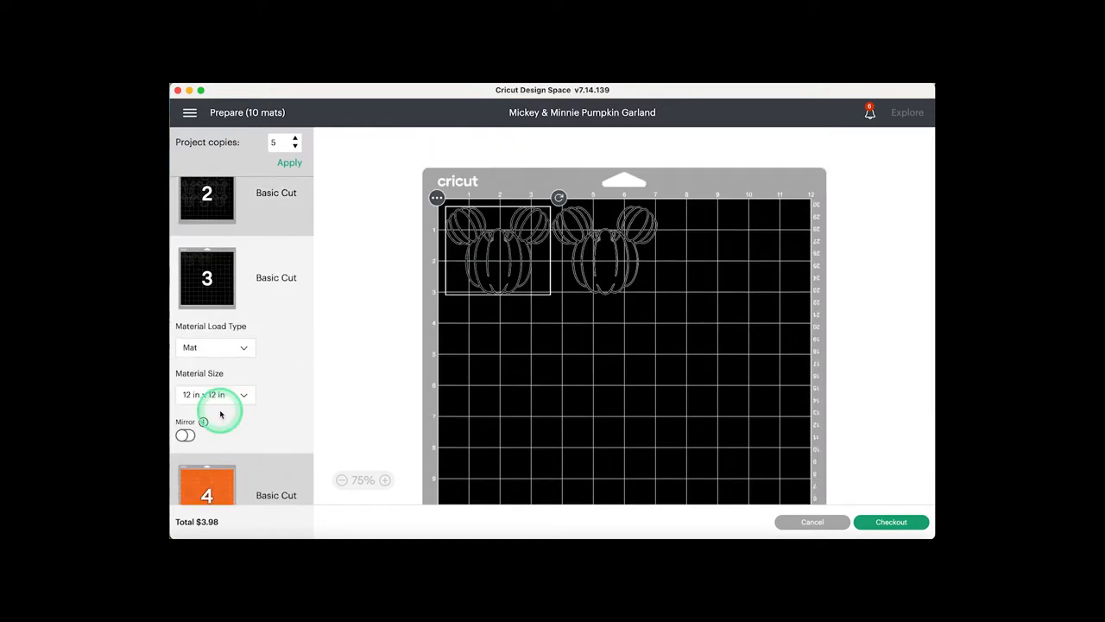
click(437, 197)
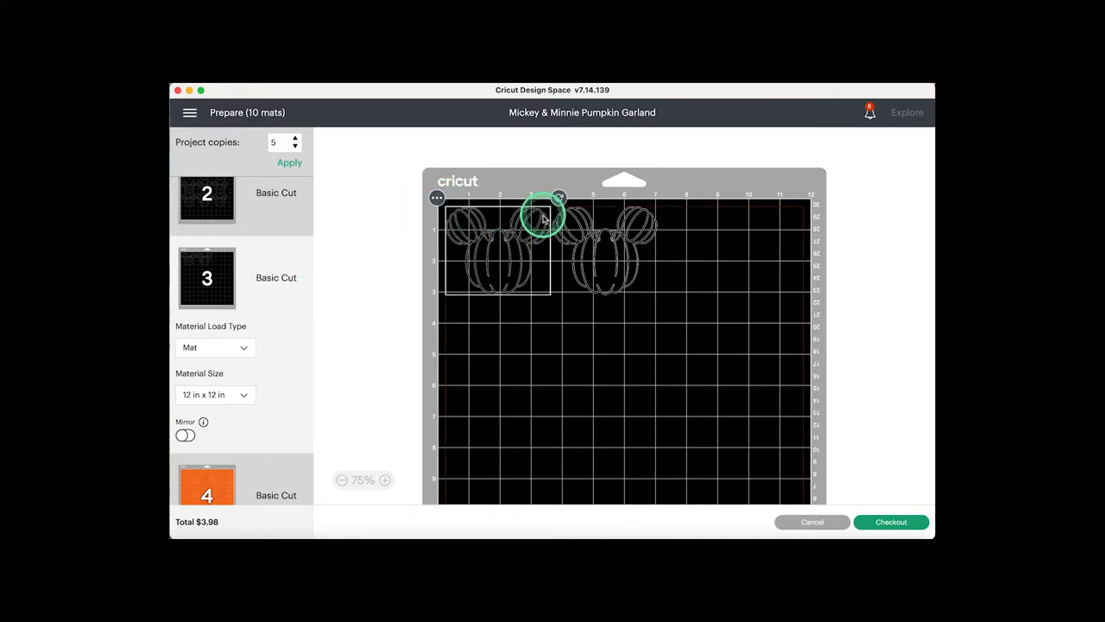
- Examine the layouts of orange mat 4 and yellow mat 7, looking for unused space on each
scroll(240, 270, down, 5)
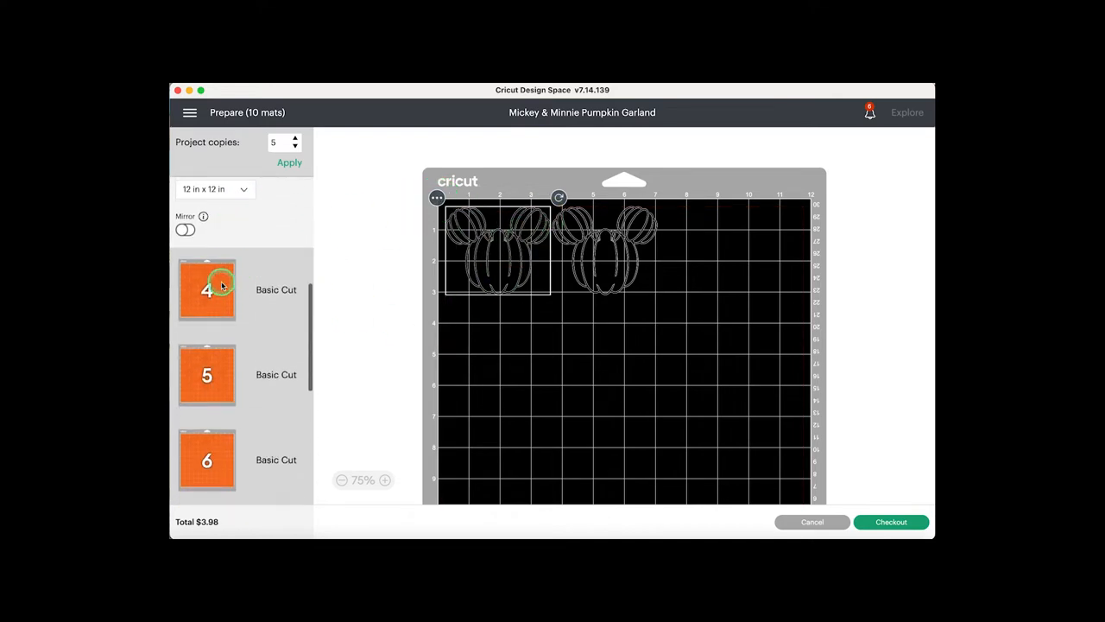
click(221, 286)
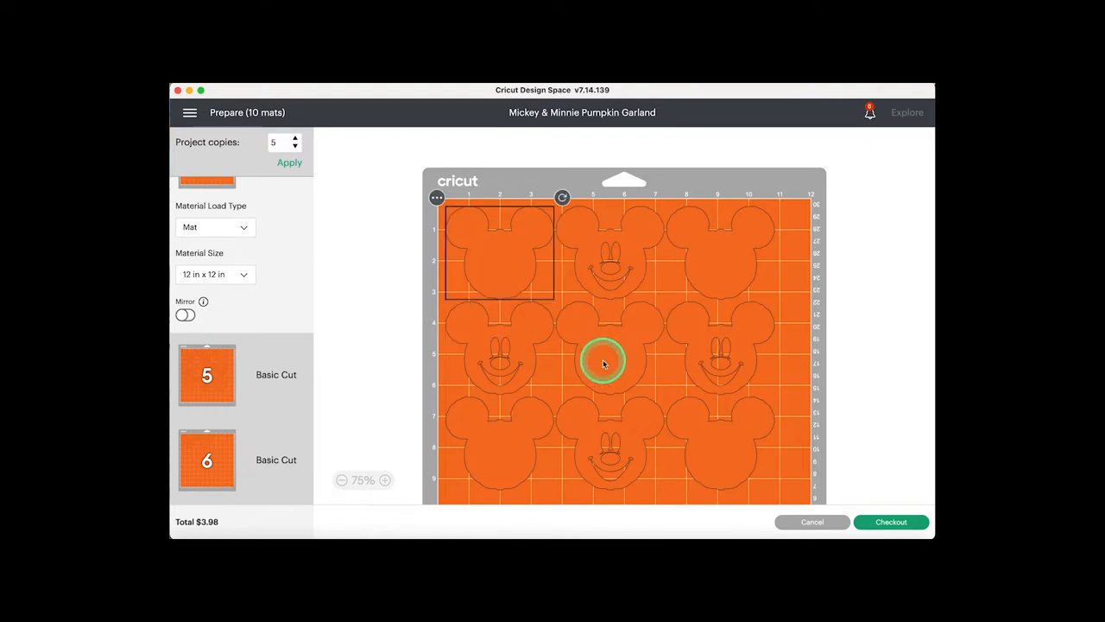
scroll(602, 362, down, 2)
scroll(602, 362, down, 1)
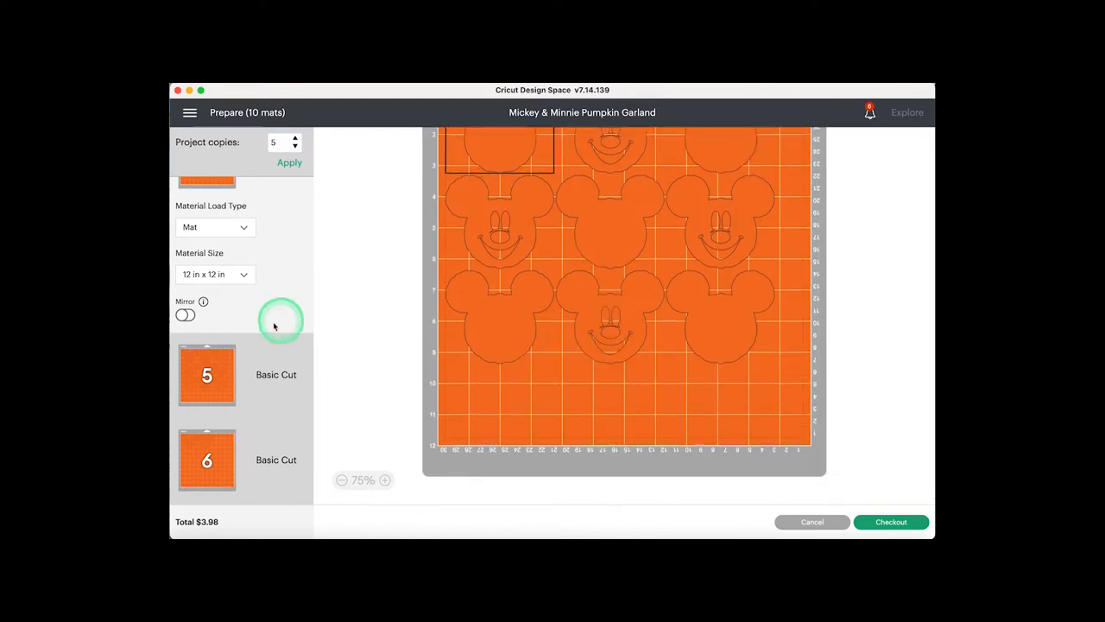
scroll(242, 440, down, 3)
scroll(243, 449, up, 4)
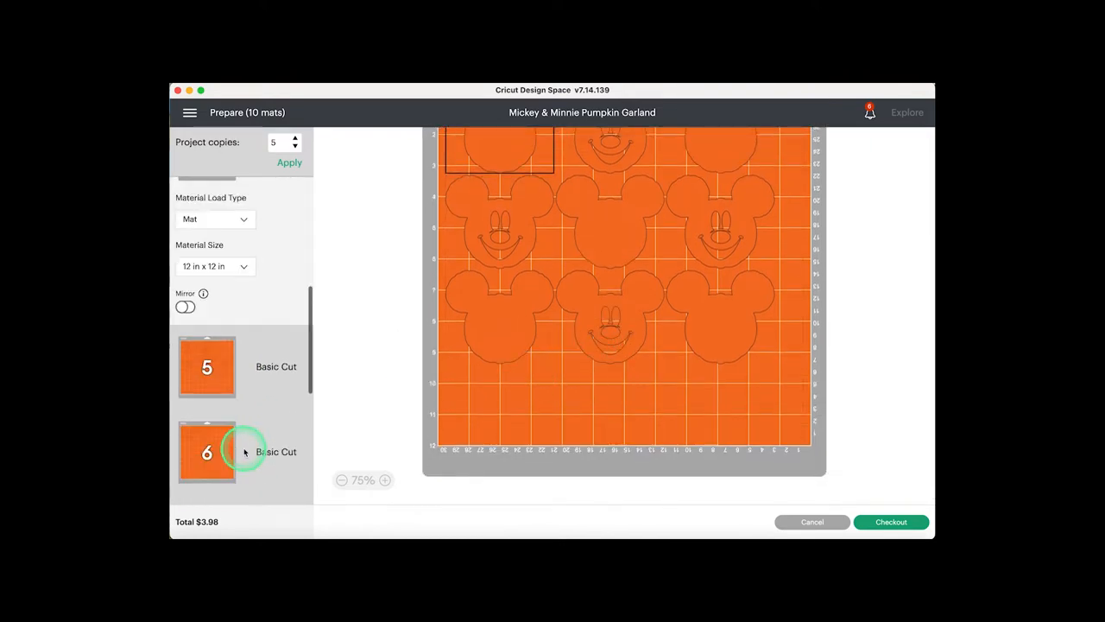
scroll(243, 451, down, 5)
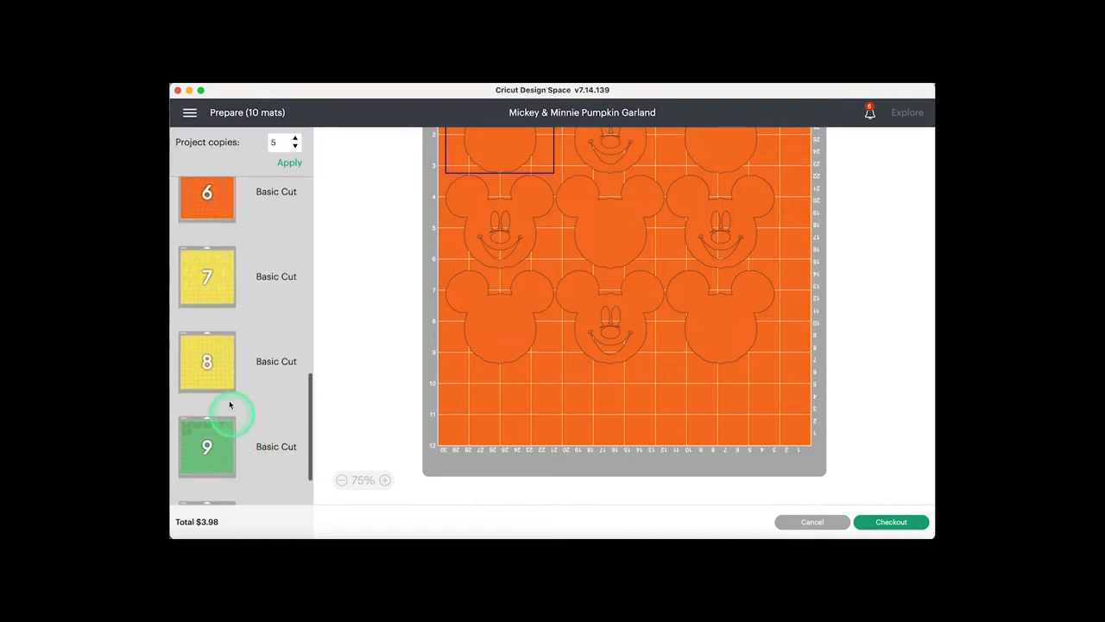
click(210, 274)
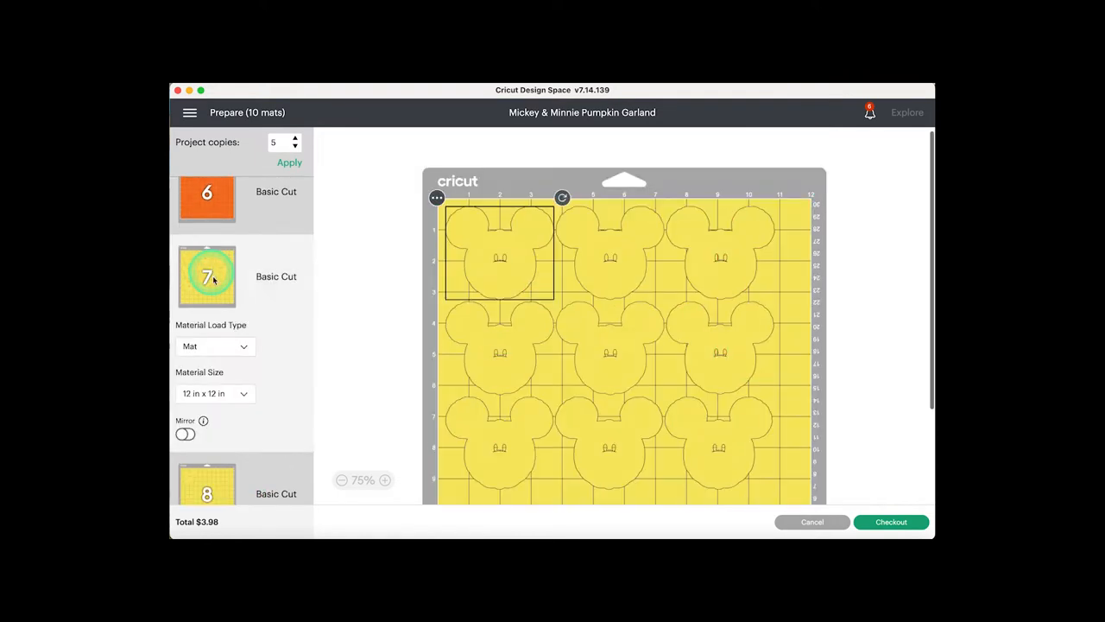
scroll(239, 398, down, 2)
- Move the single head on yellow mat 8 onto the other yellow mat, mat 7
click(216, 387)
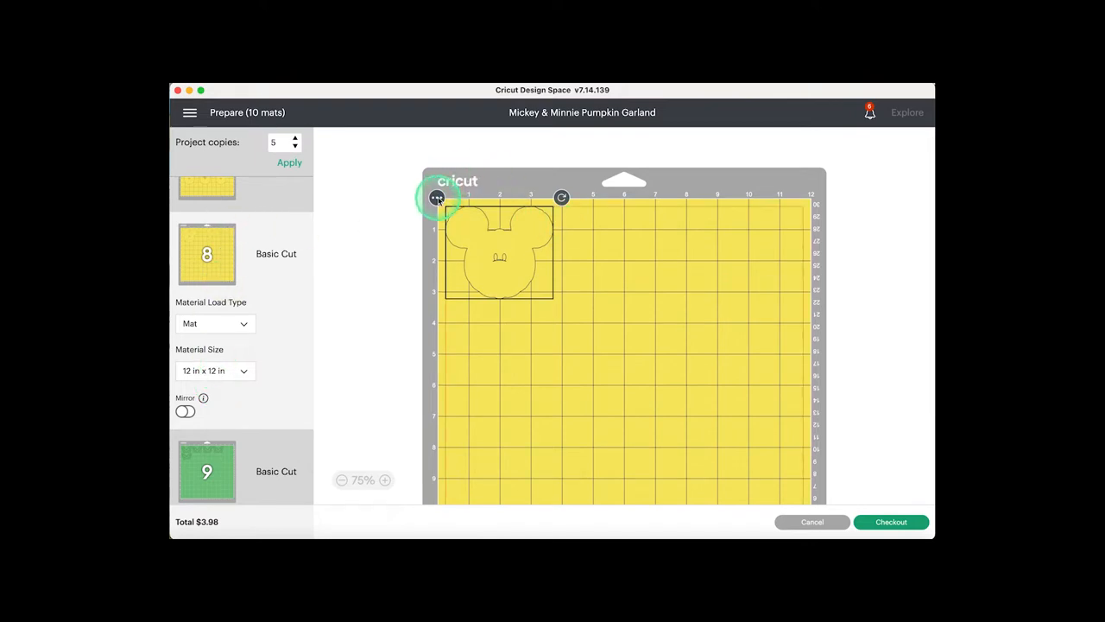
click(437, 198)
click(437, 223)
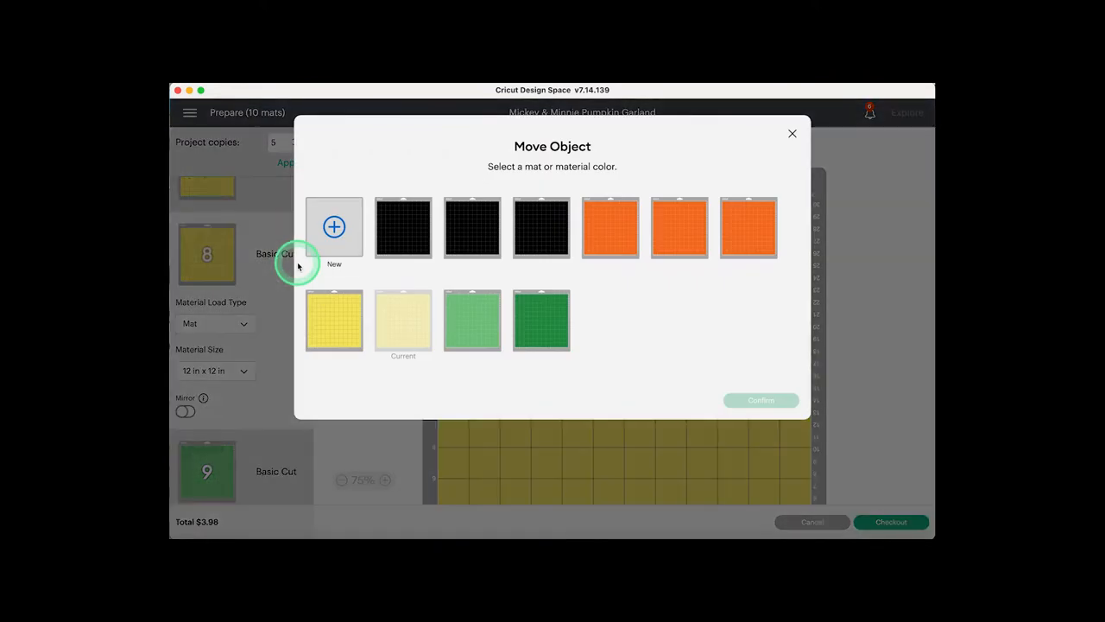
click(330, 325)
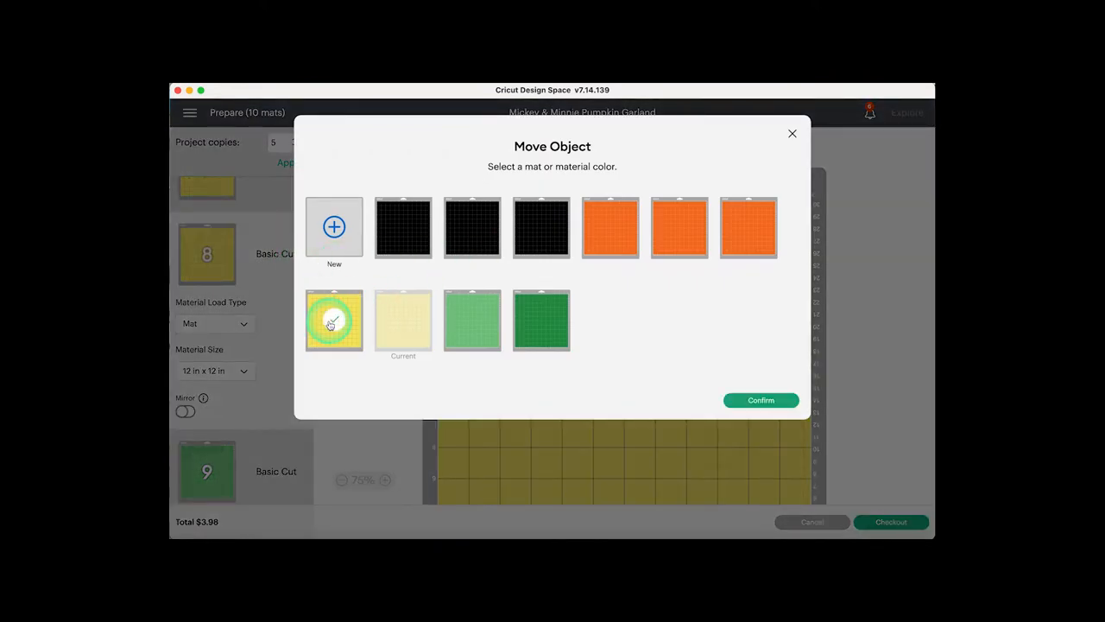
click(778, 402)
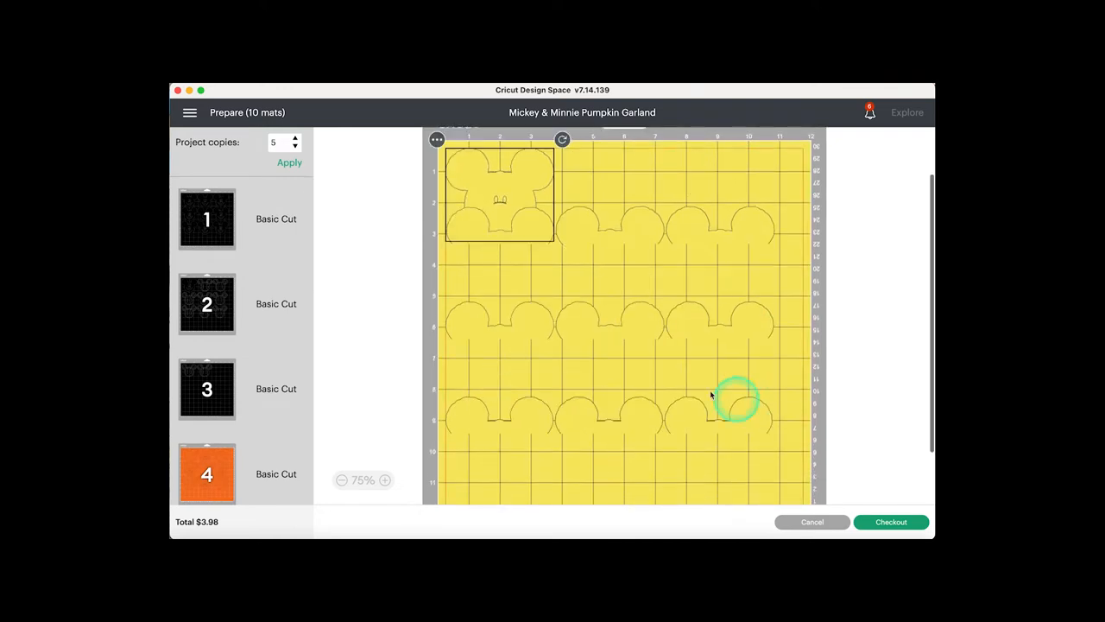
- Reposition the added yellow head in the free area below the last row and rotate it upside down
click(502, 219)
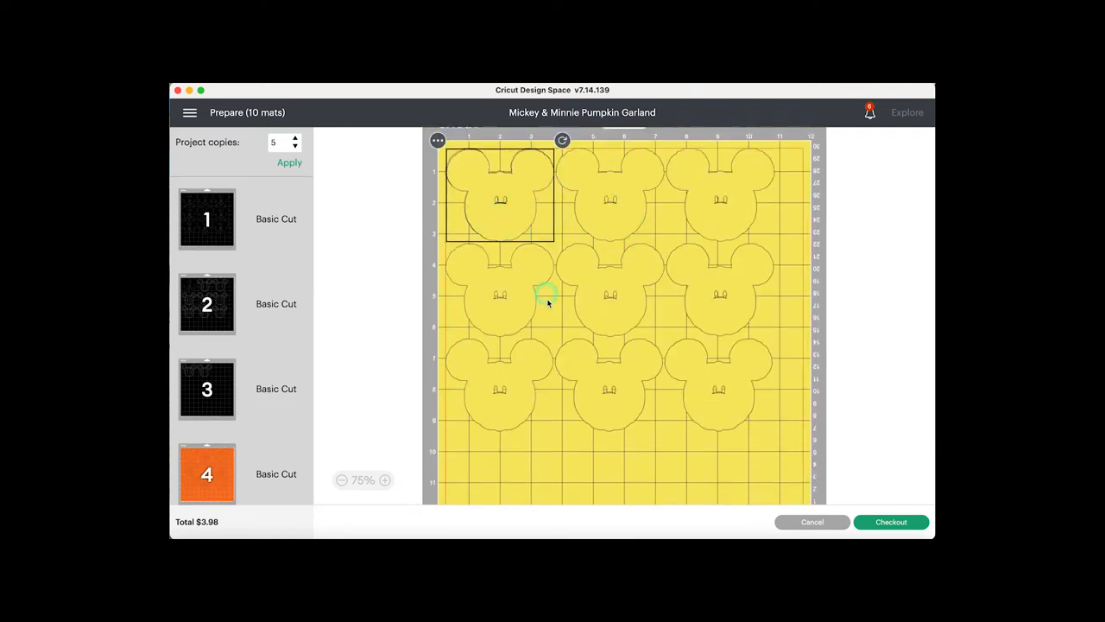
click(497, 183)
drag(508, 183, 553, 457)
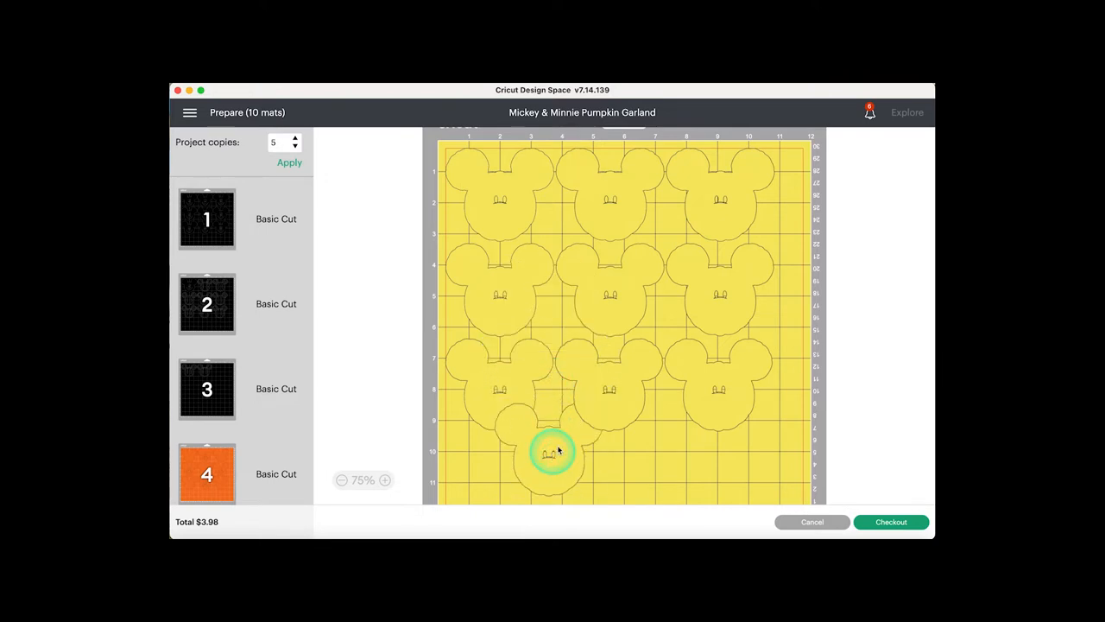
drag(612, 420, 519, 468)
scroll(694, 399, down, 2)
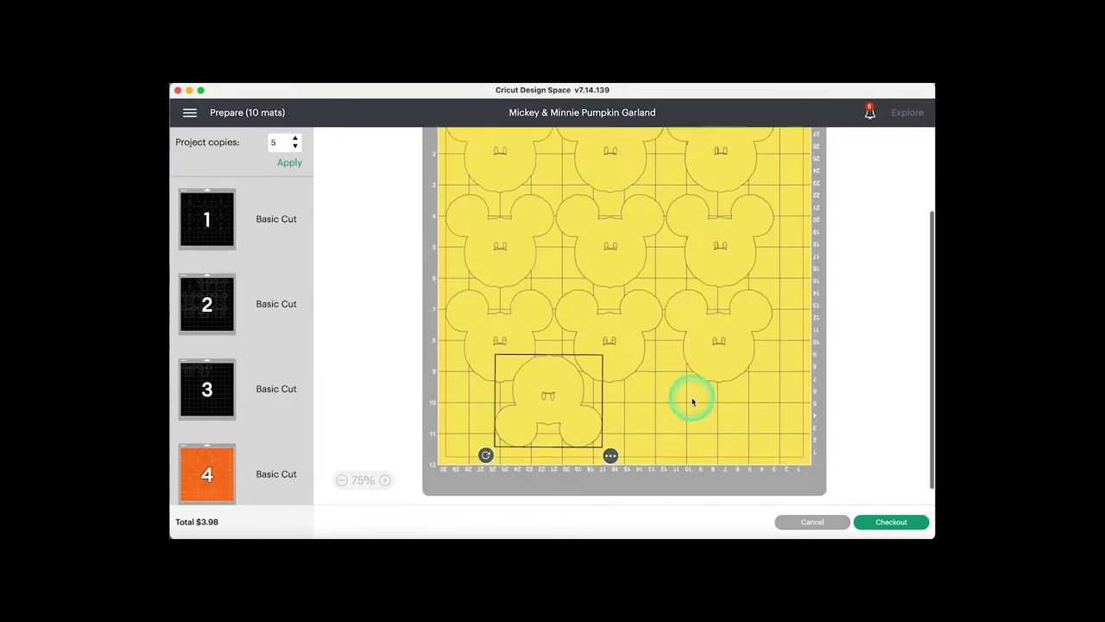
- Lower the upside-down yellow head into the gap between the first two heads of the last row, near the mat's lower edge
drag(542, 399, 549, 422)
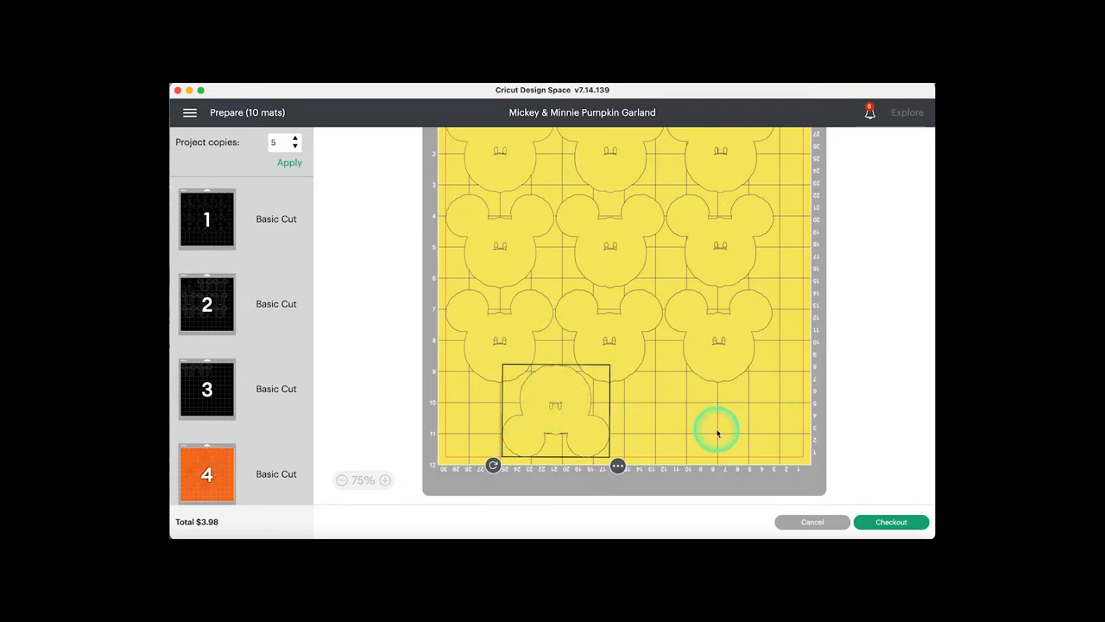
click(894, 399)
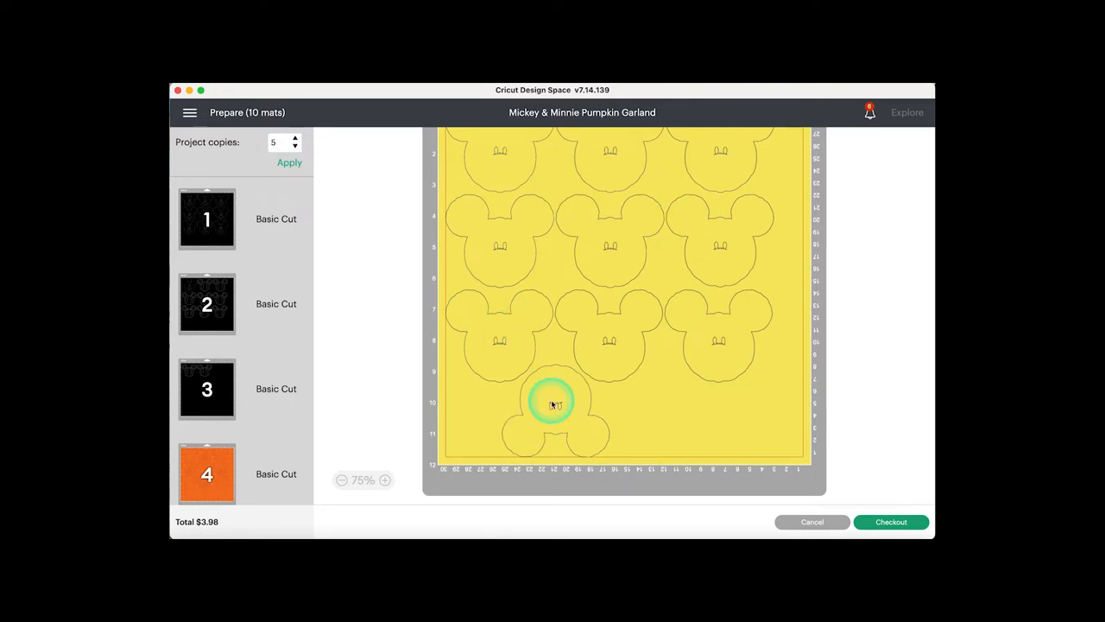
- Compare the layouts of black mat 3 and yellow mat 7, checking how the pieces fit and how much material stays free
scroll(261, 421, down, 3)
scroll(261, 421, up, 3)
click(217, 395)
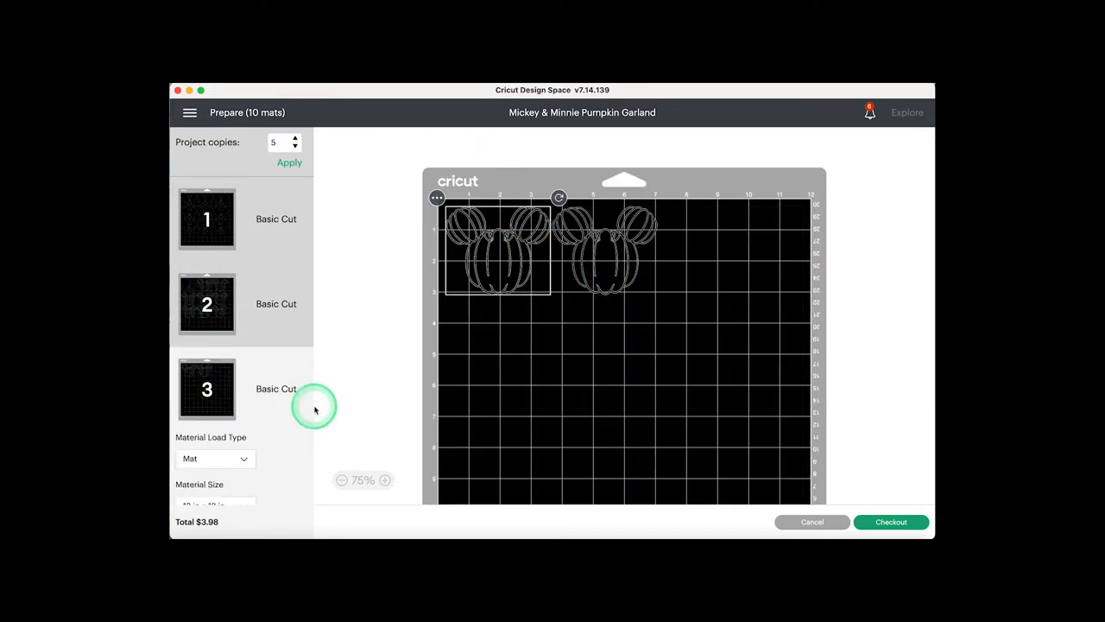
scroll(315, 410, down, 3)
scroll(256, 414, down, 5)
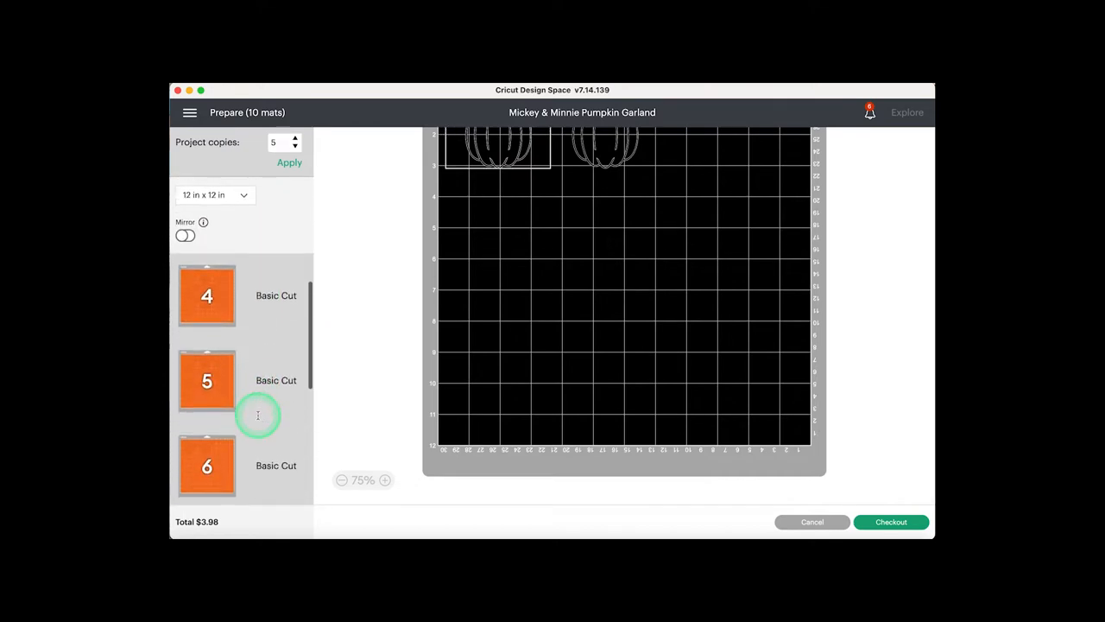
scroll(257, 415, down, 3)
scroll(249, 432, down, 3)
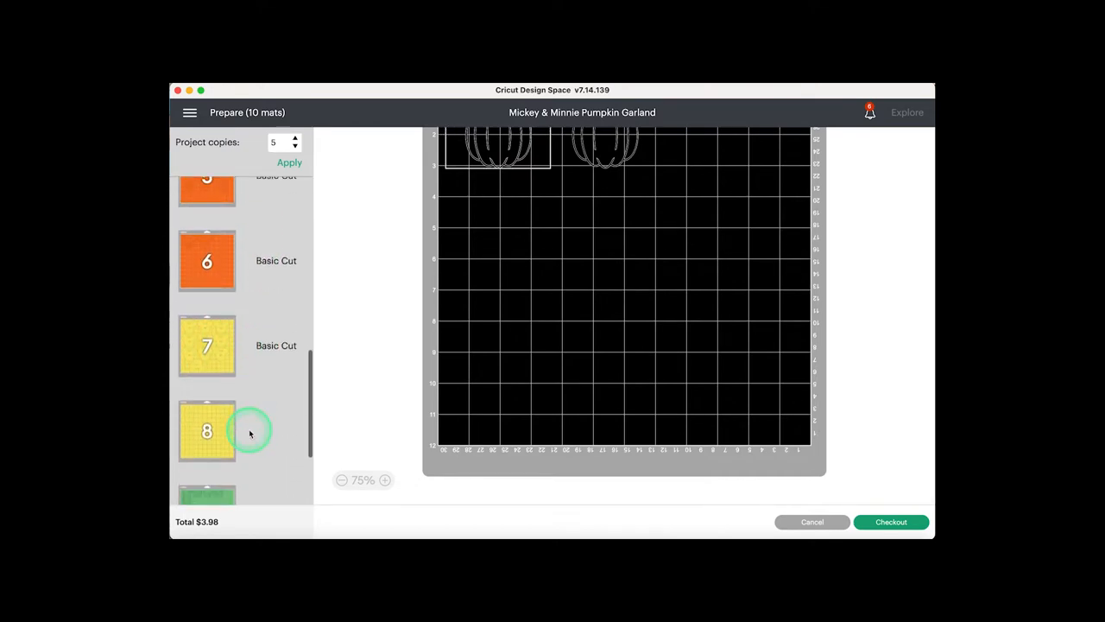
click(205, 346)
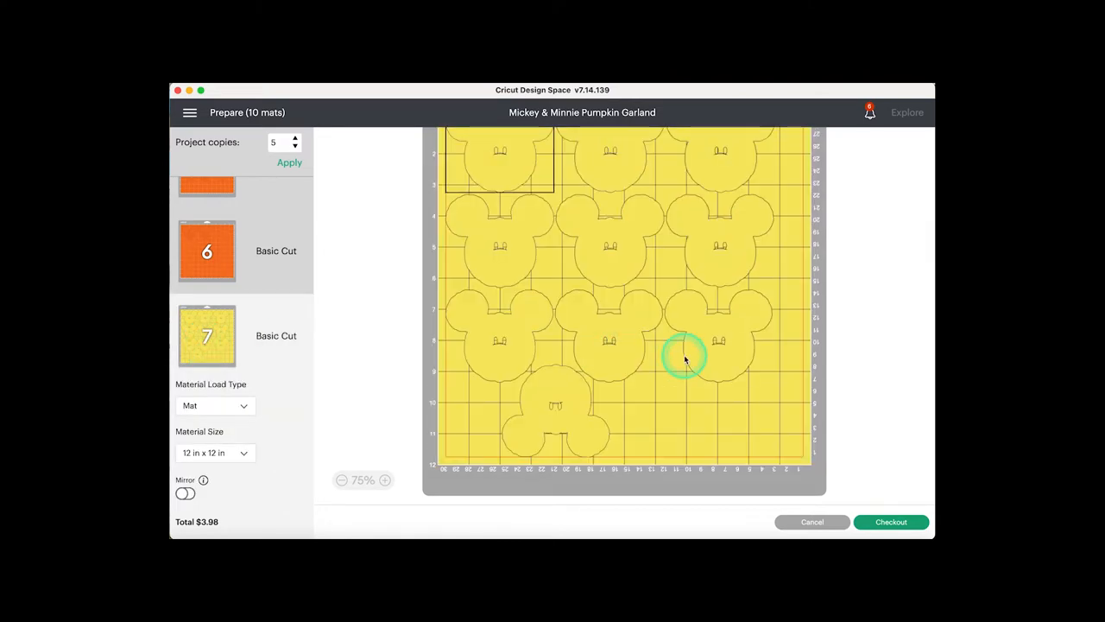
scroll(714, 355, up, 2)
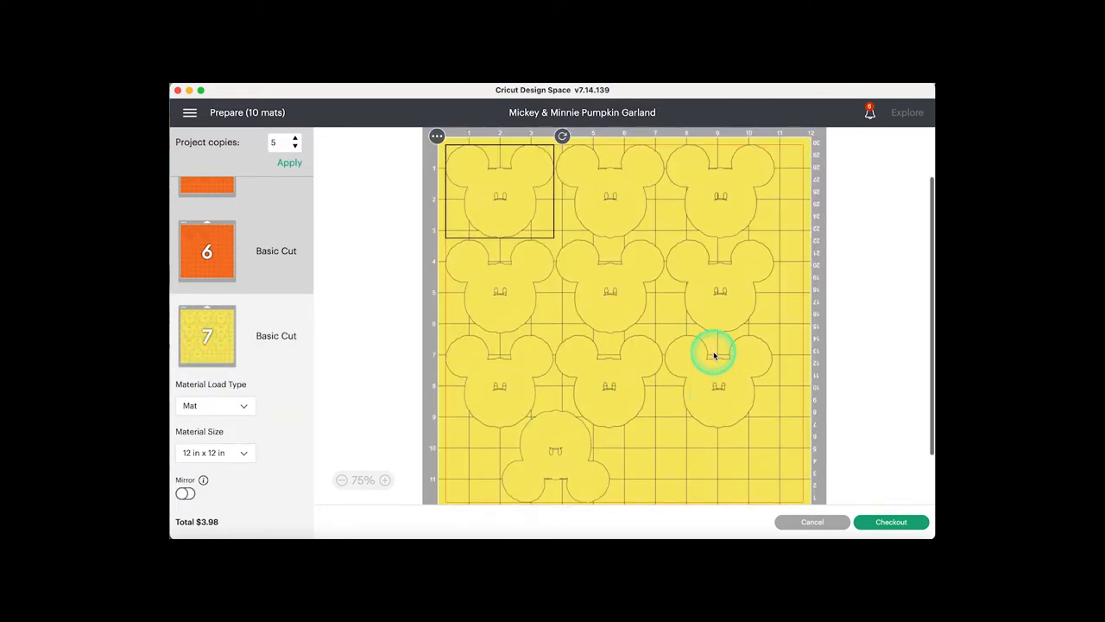
scroll(714, 355, down, 1)
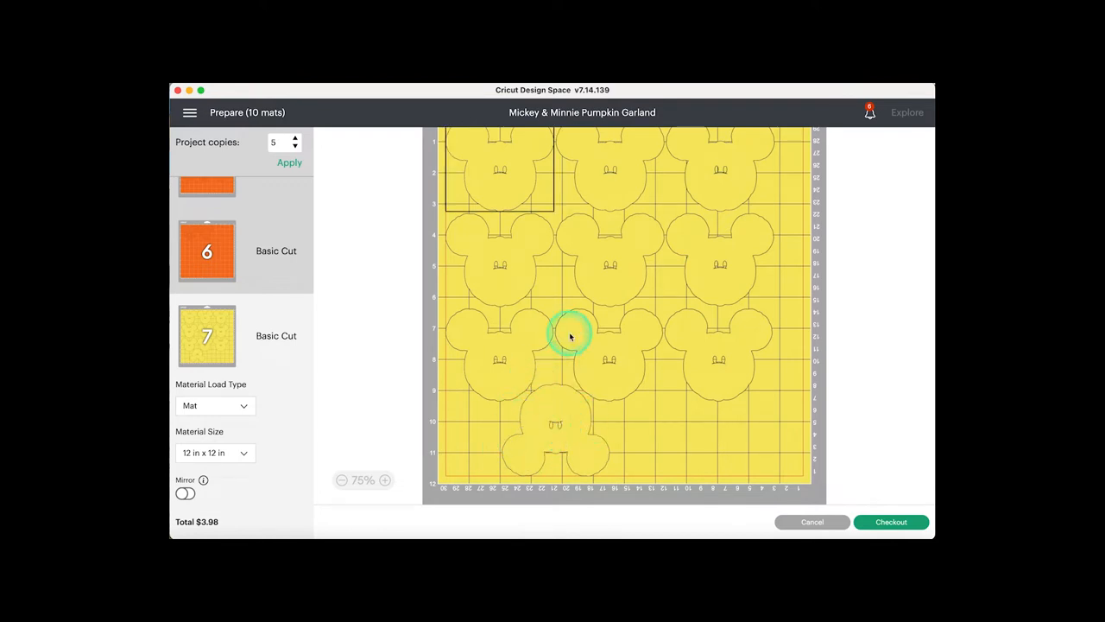
scroll(567, 404, up, 2)
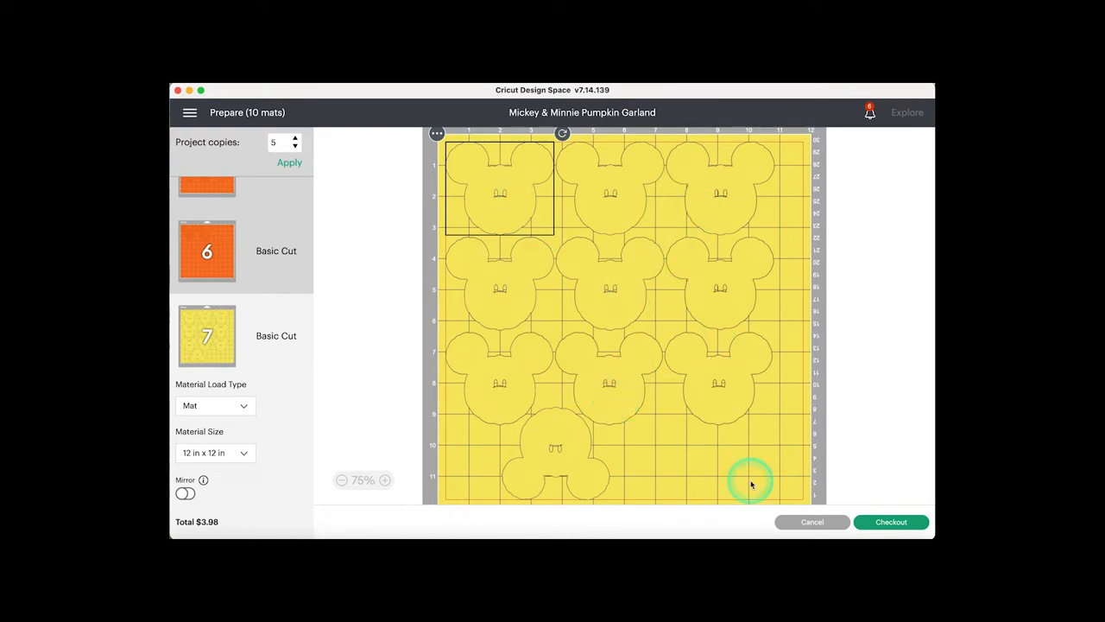
- Open the purchase confirmation for the two HalloweenDisneyLollipops images and close it without authorizing the payment
click(894, 523)
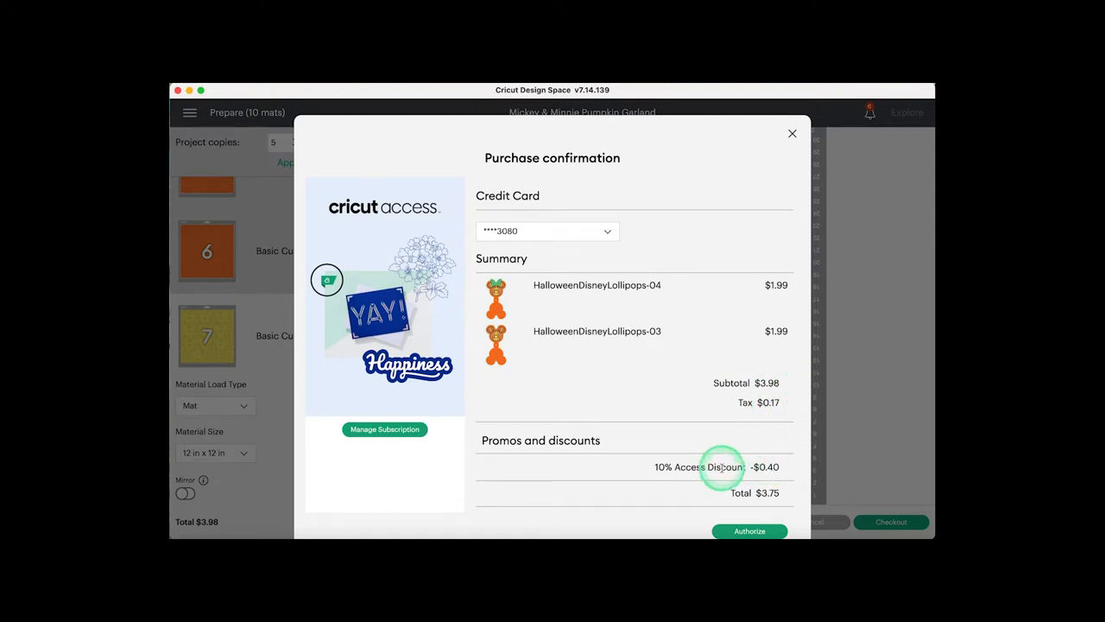
click(793, 134)
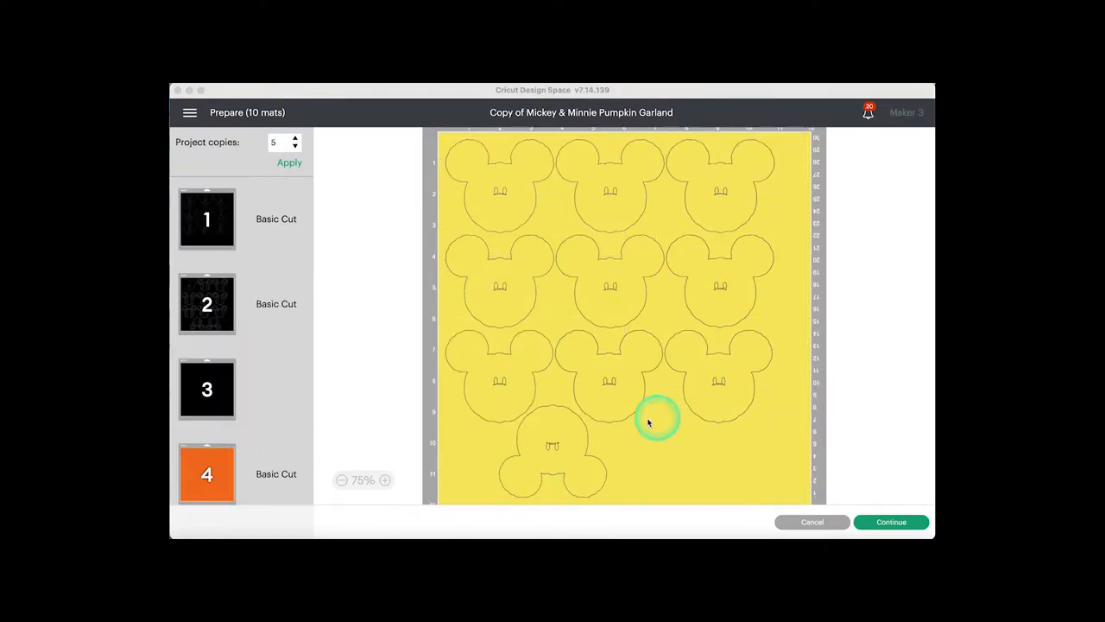
- Inspect black mat 3, orange mat 6 and yellow mat 8 for any pieces left on them
scroll(494, 342, down, 2)
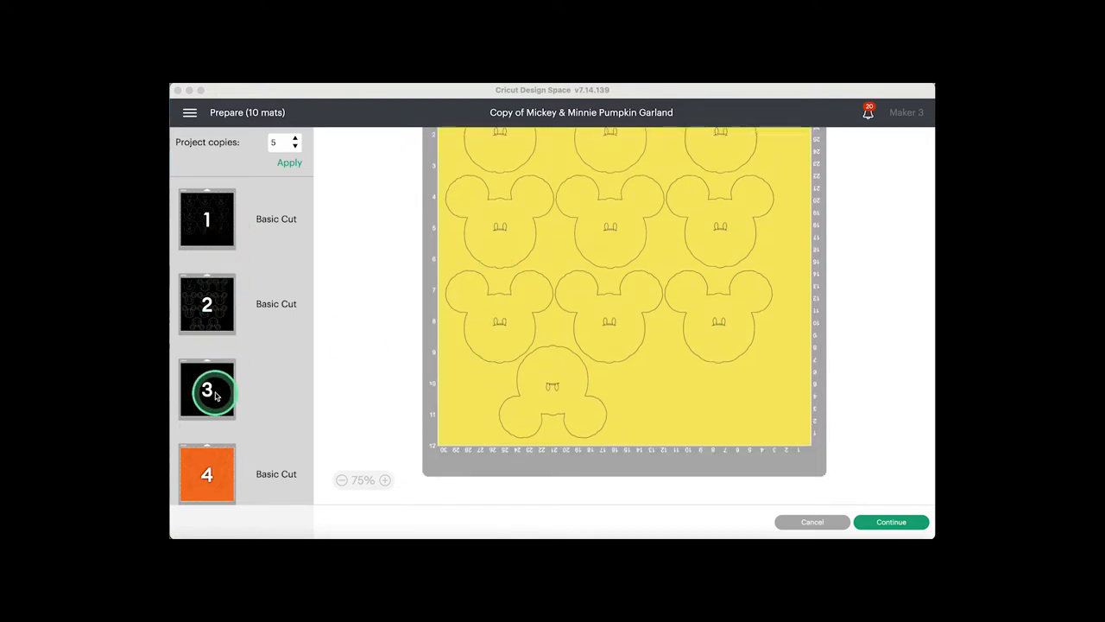
scroll(216, 394, down, 5)
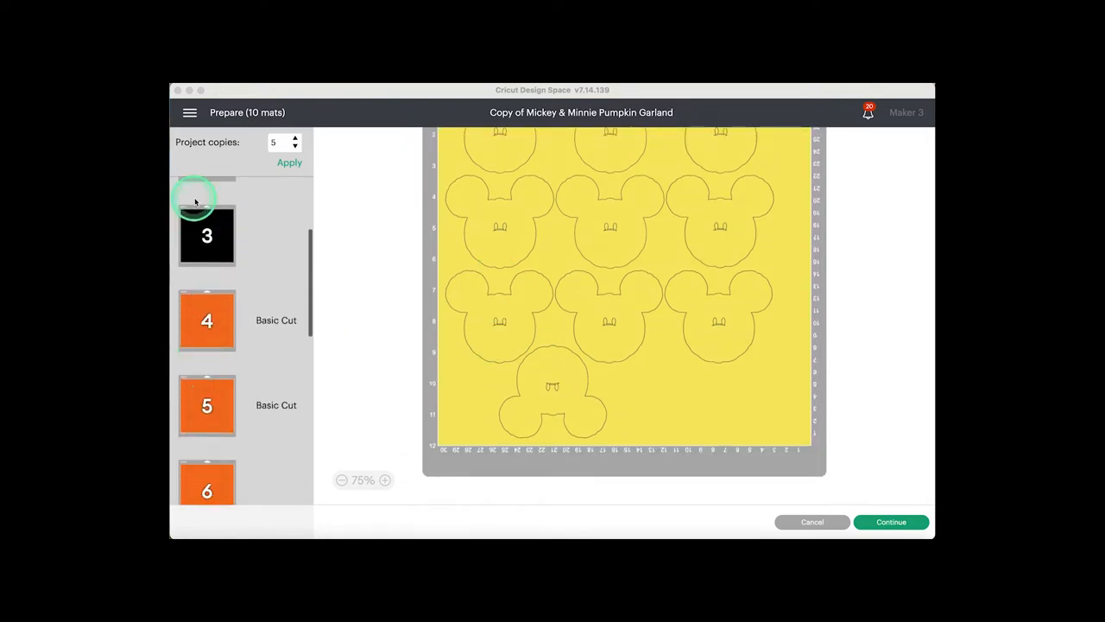
click(206, 234)
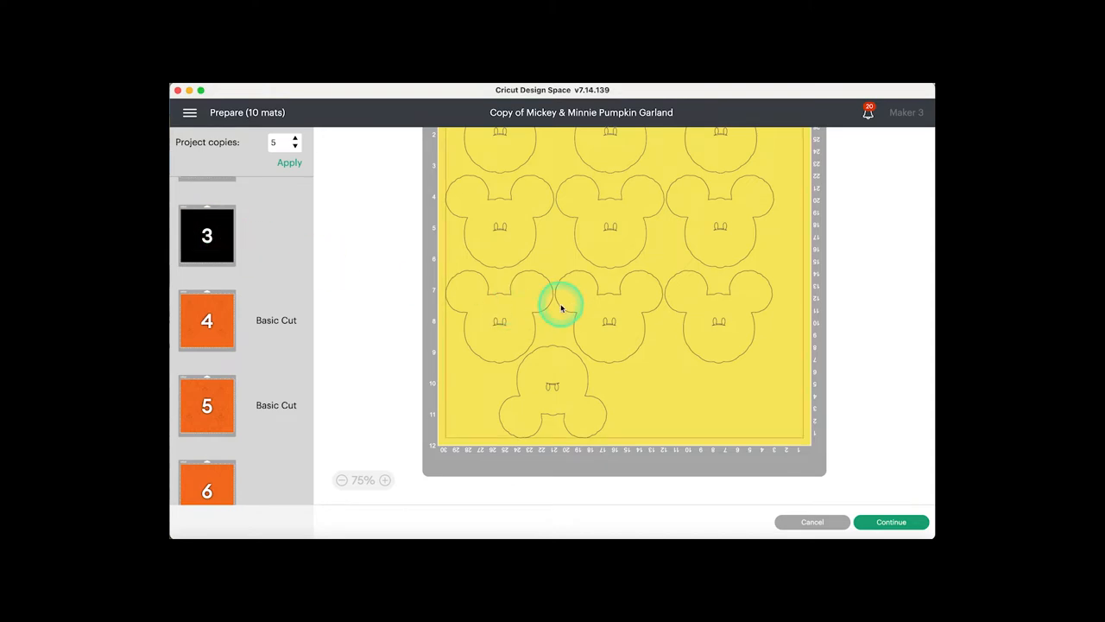
scroll(561, 306, up, 4)
click(274, 225)
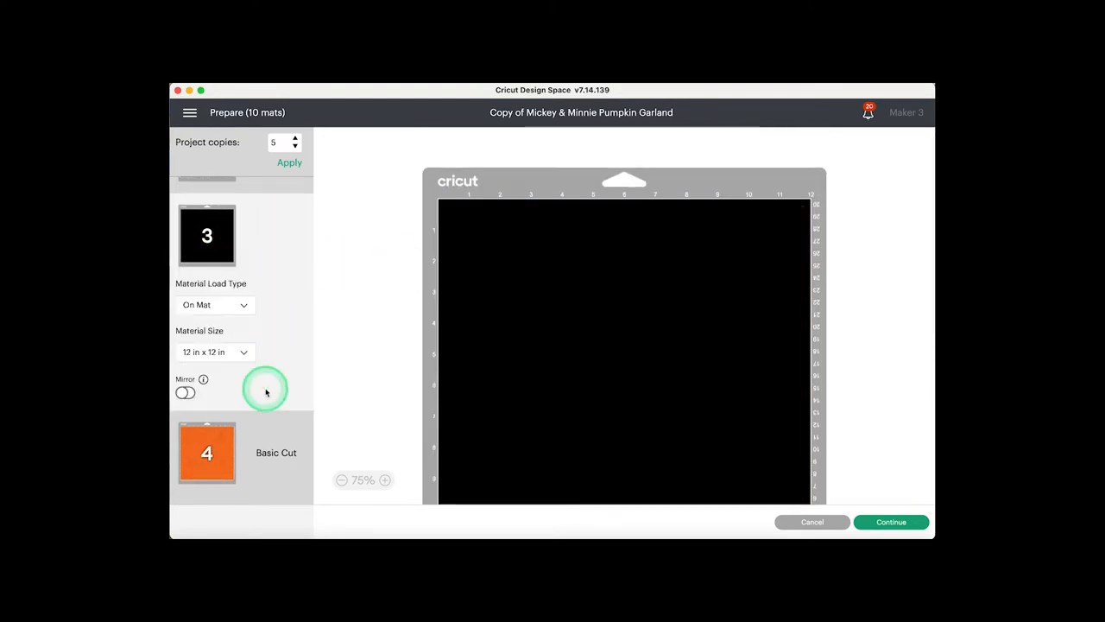
scroll(265, 393, down, 3)
scroll(266, 393, down, 3)
click(241, 325)
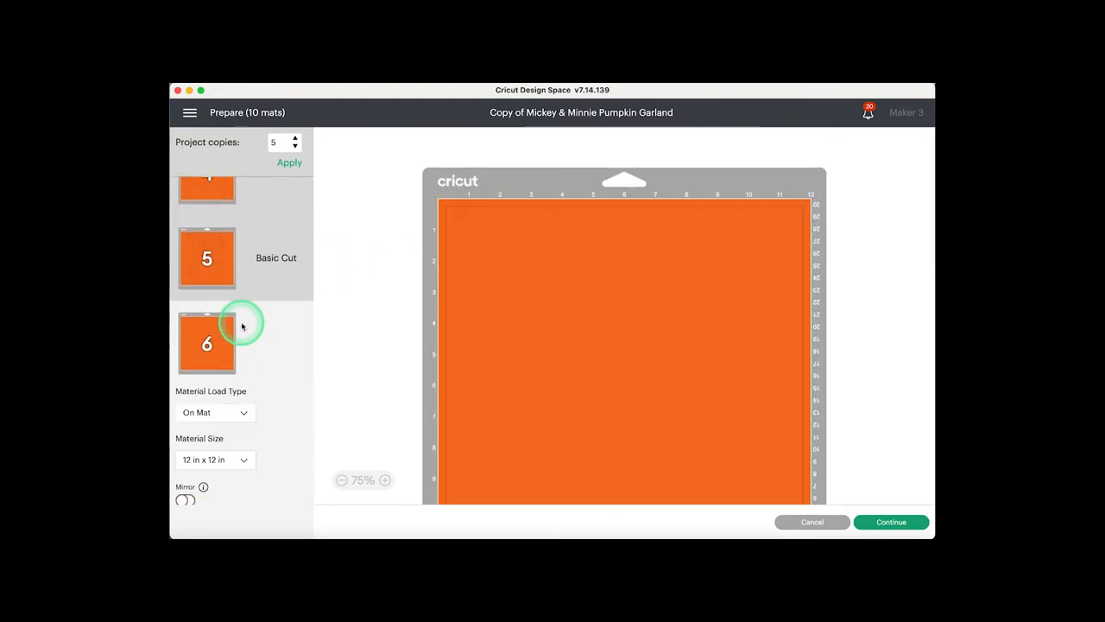
scroll(259, 361, down, 5)
scroll(260, 362, down, 1)
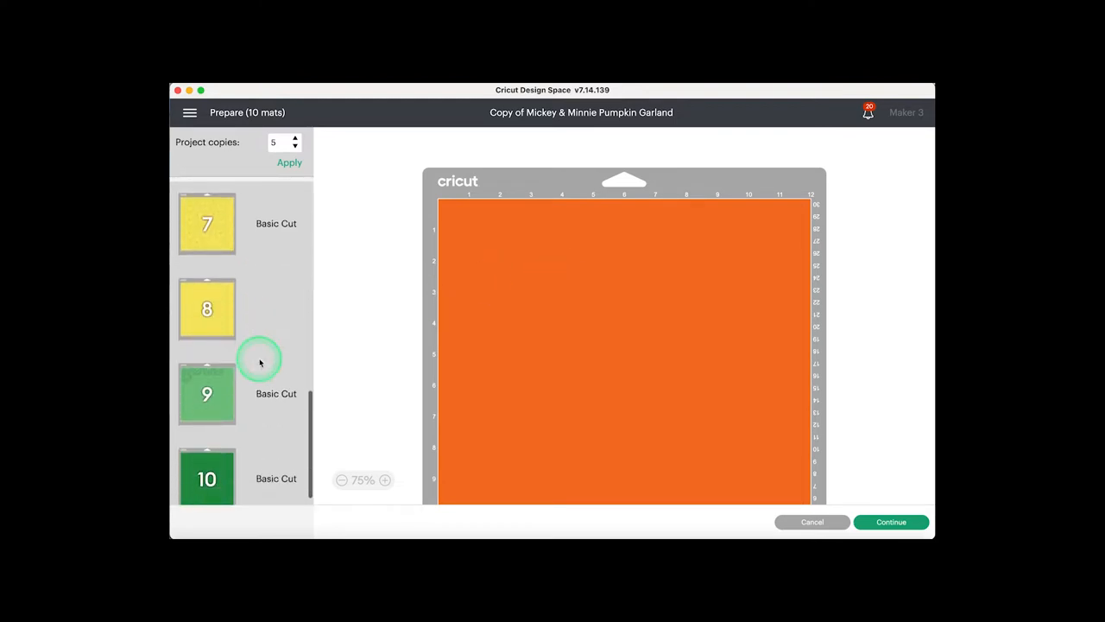
click(221, 313)
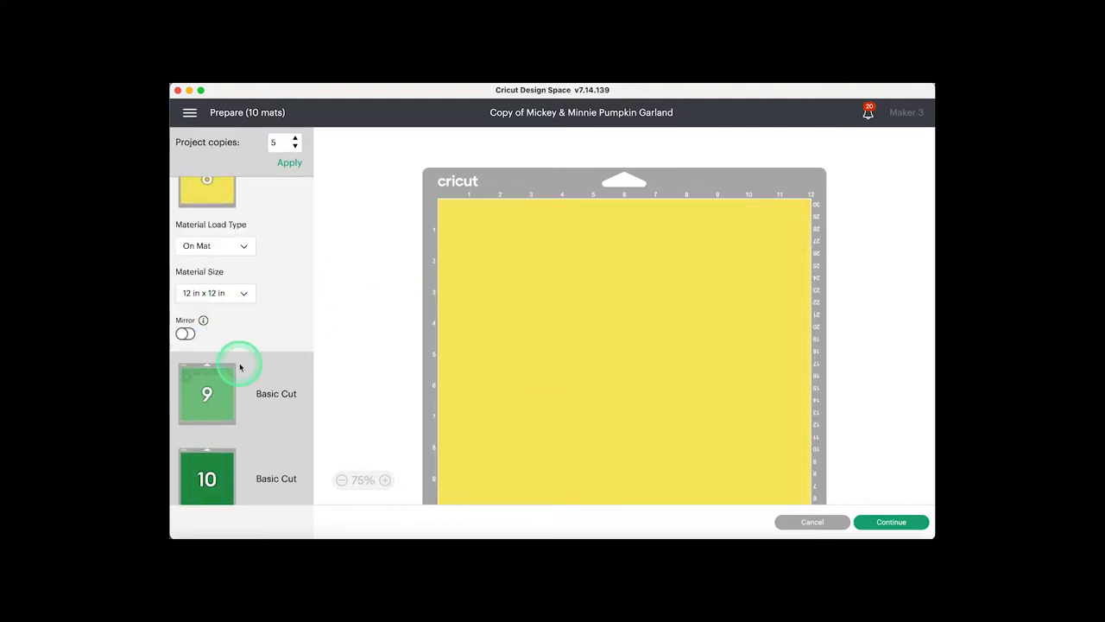
scroll(240, 367, down, 1)
scroll(240, 367, up, 6)
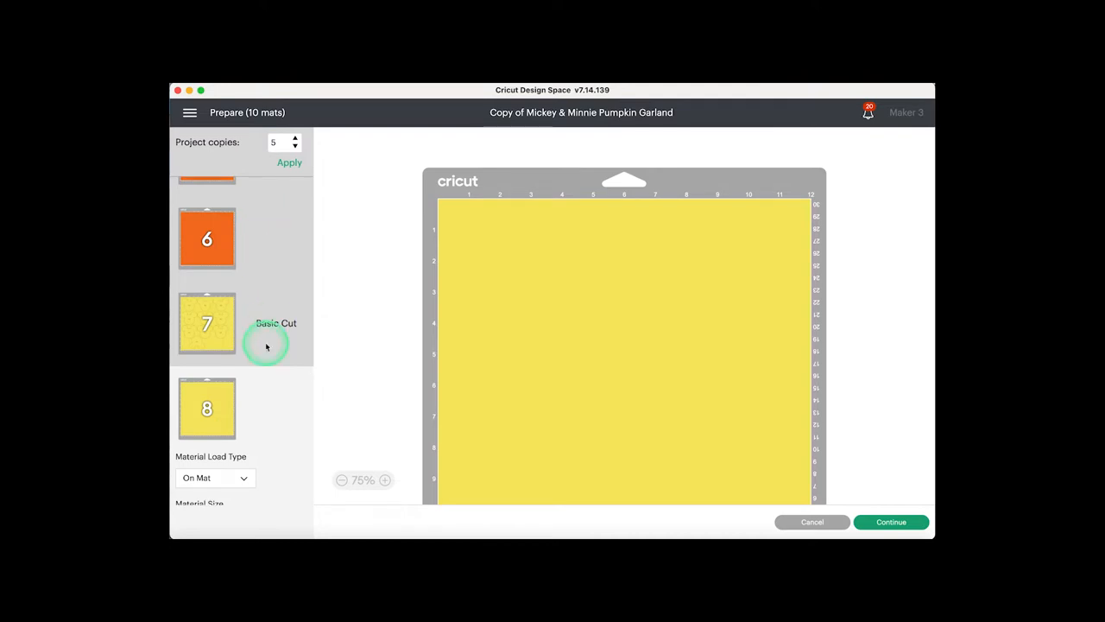
- Shift the upside-down head on yellow mat 7 slightly so it sits centred in the gap between the first two heads above it
click(241, 335)
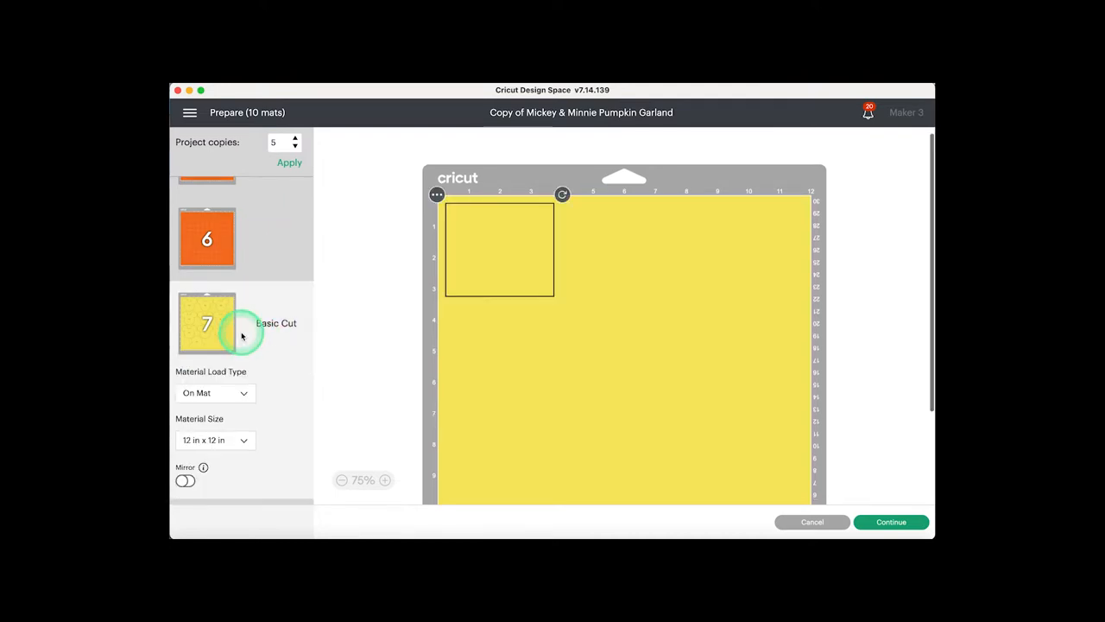
scroll(616, 382, down, 3)
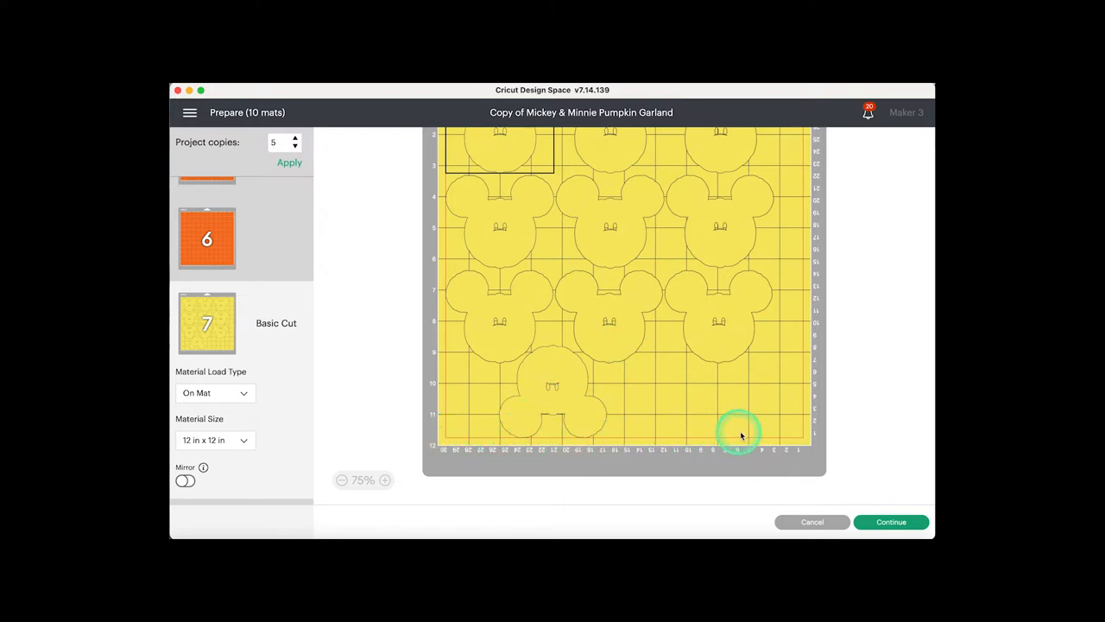
drag(566, 380, 561, 436)
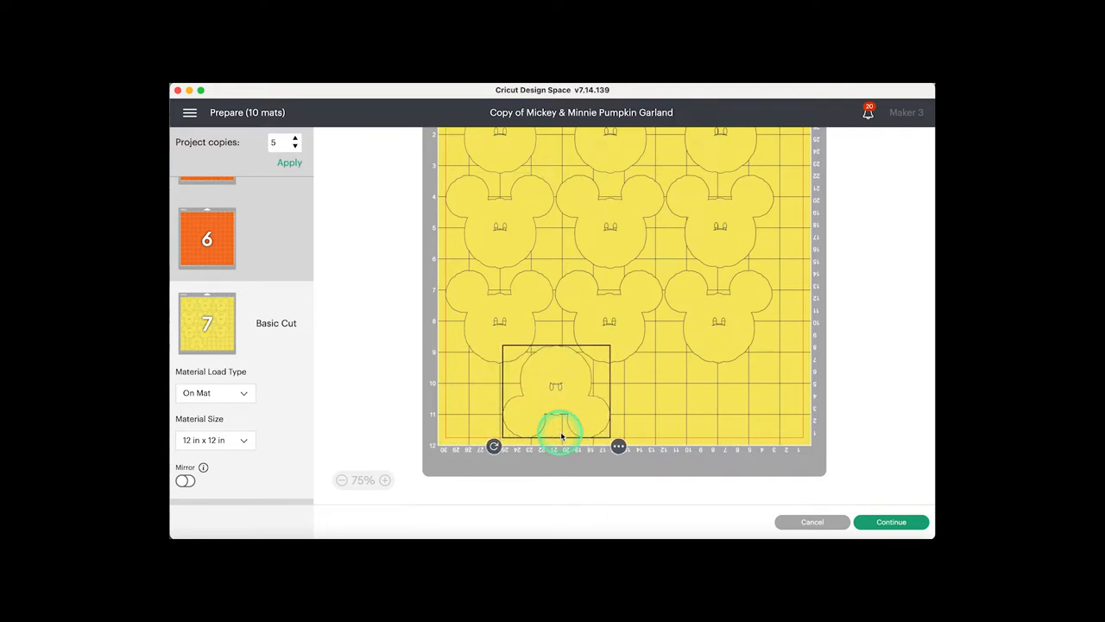
click(651, 424)
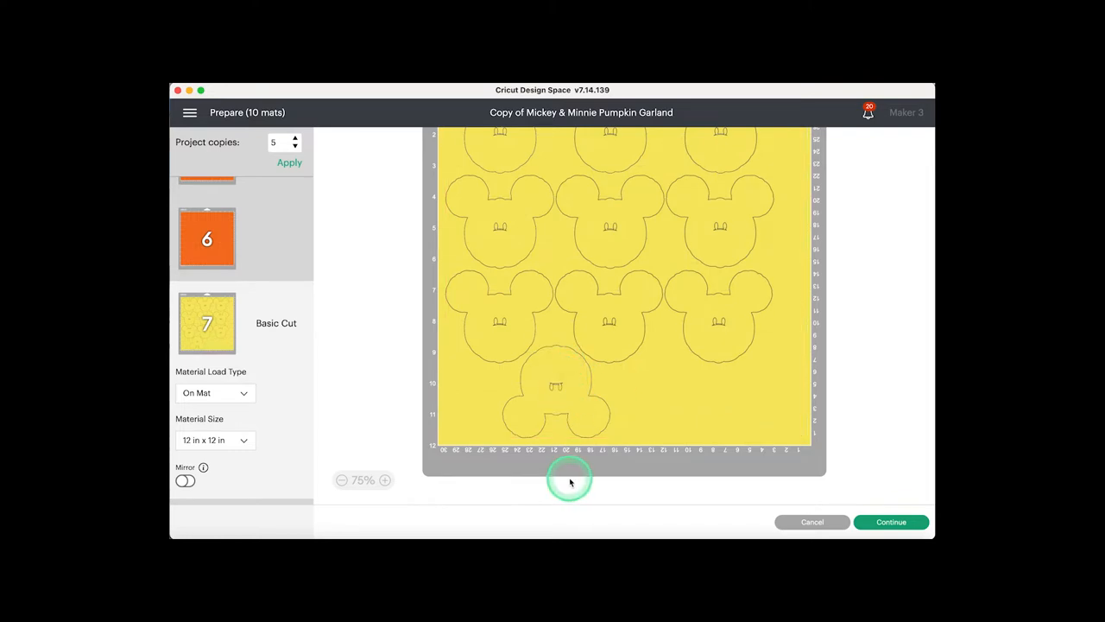
scroll(607, 318, up, 3)
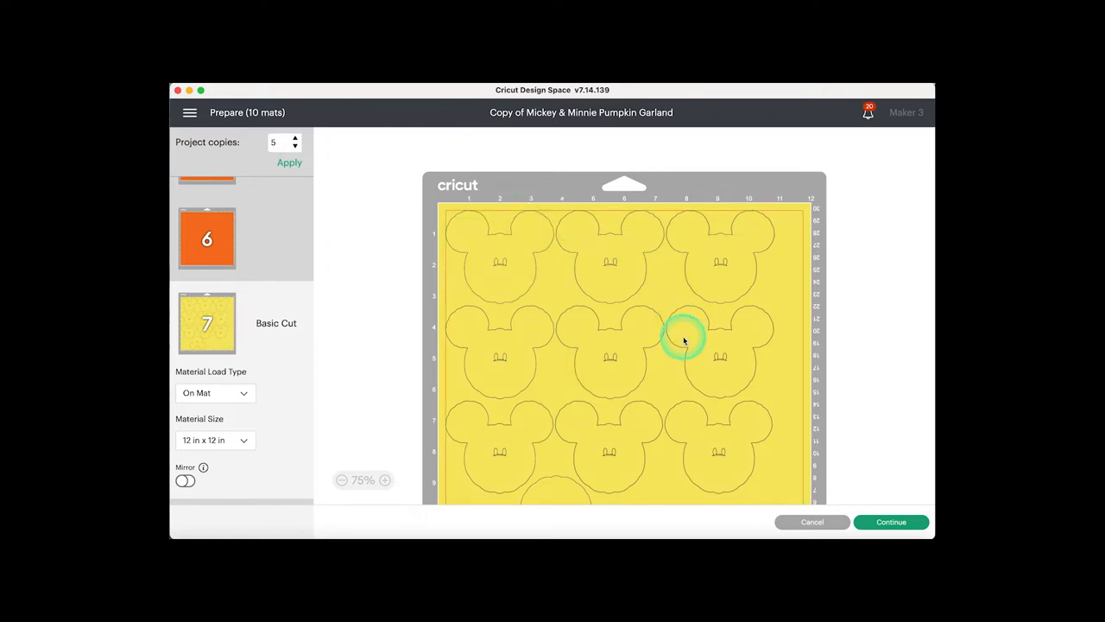
- Connect the Maker 3 for cutting the project and set the base material to Medium Cardstock – 80 lb (216 gsm)
click(906, 523)
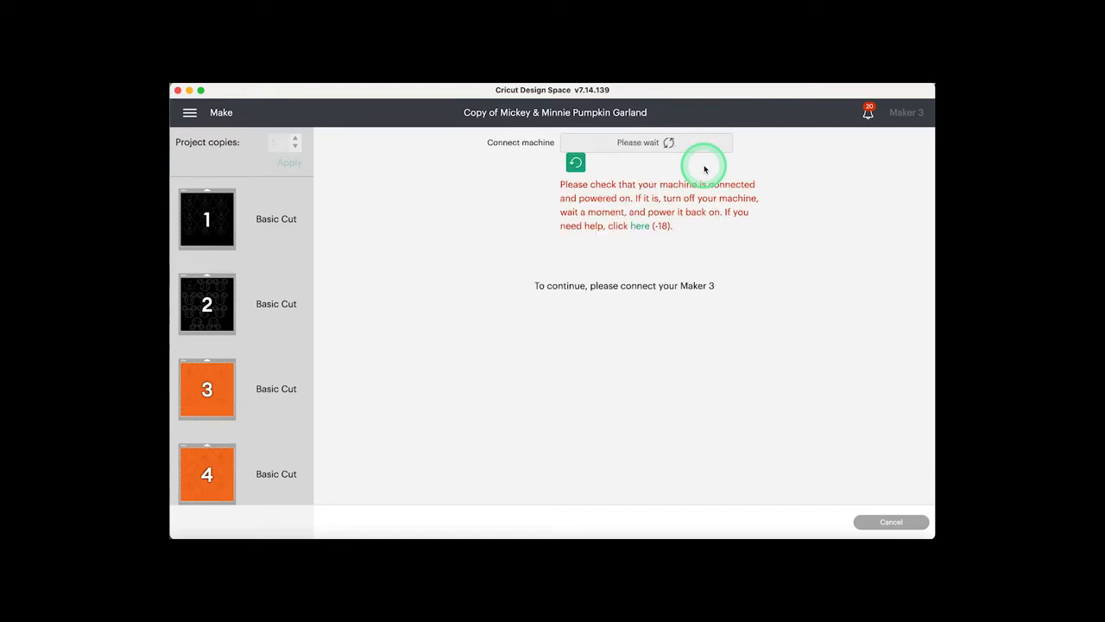
click(575, 162)
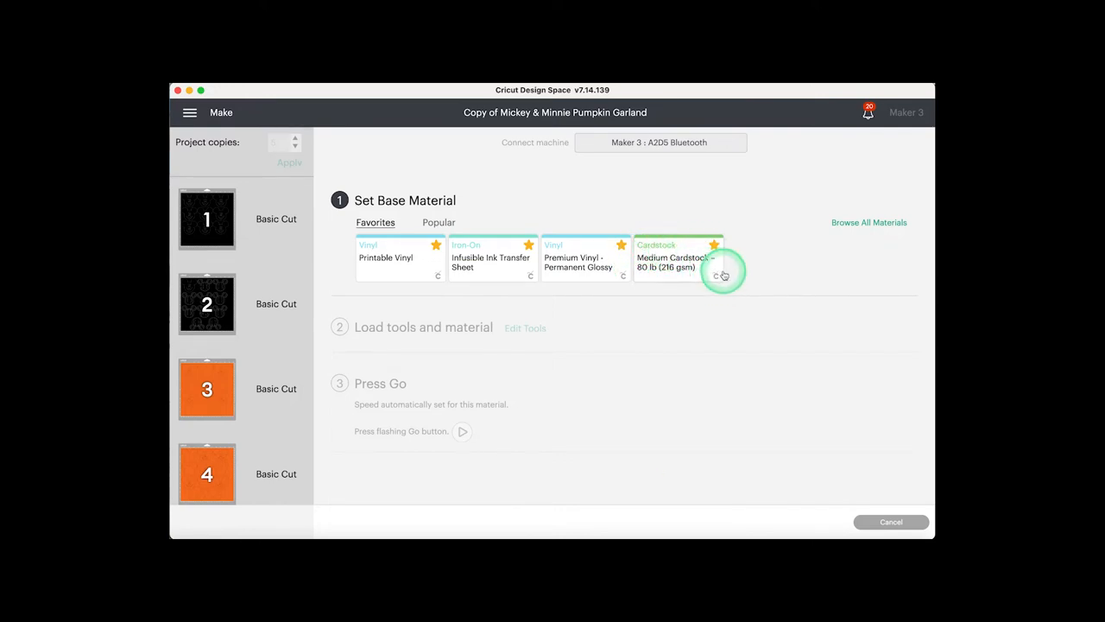
click(663, 264)
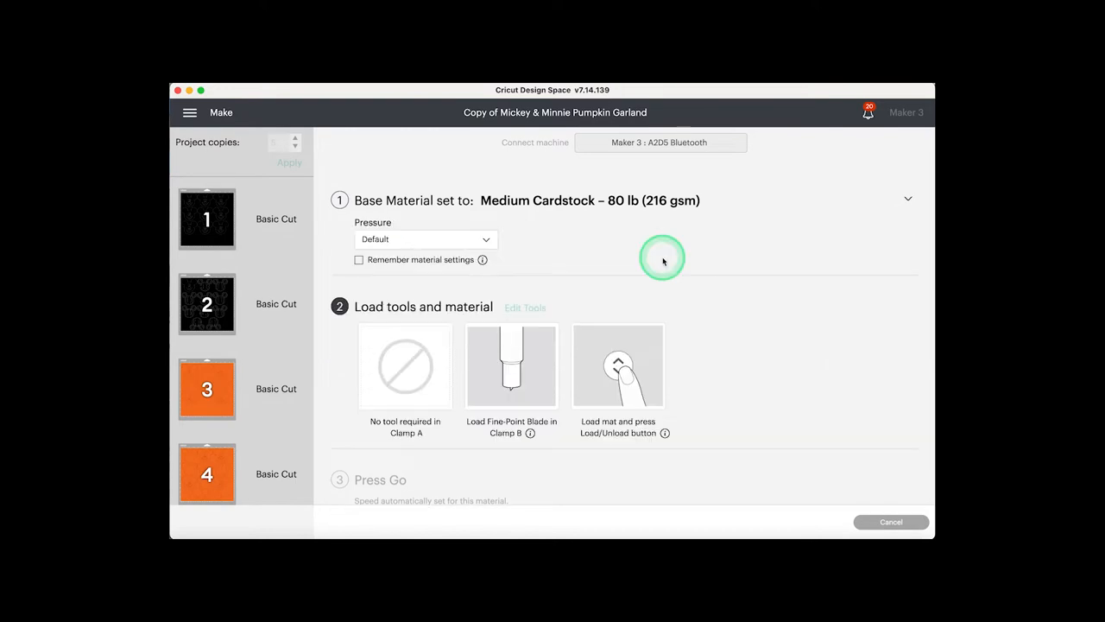
scroll(276, 314, down, 5)
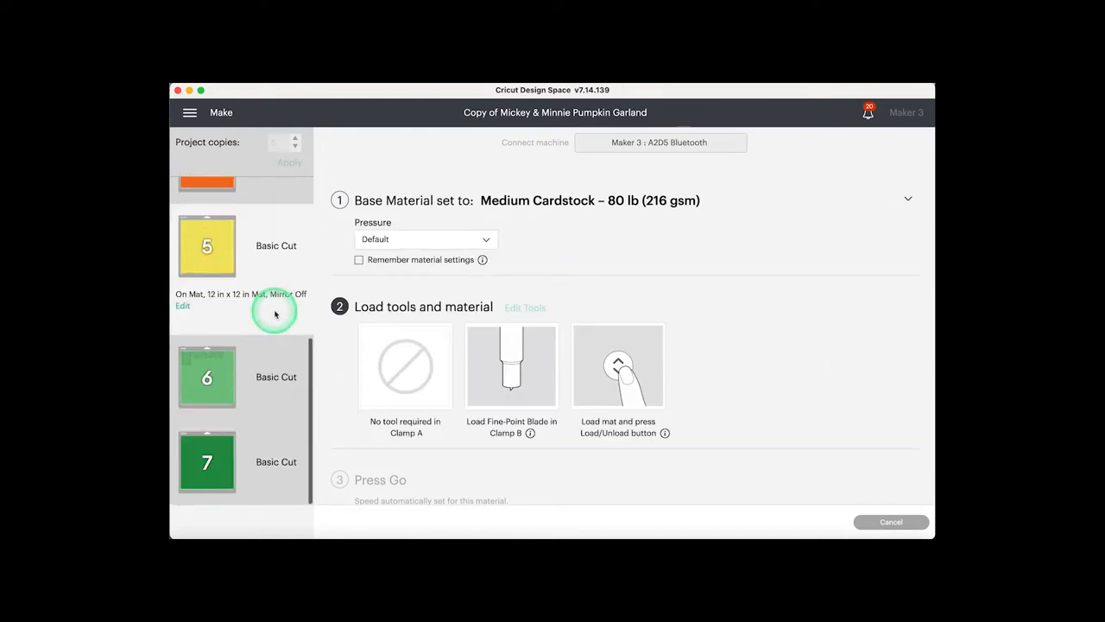